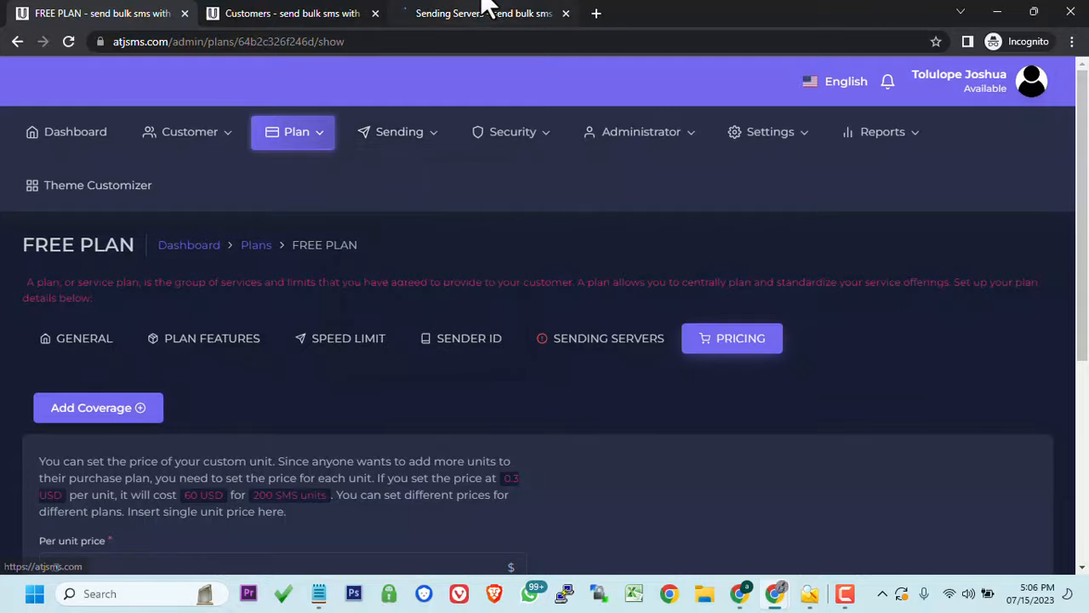
- From Sending Servers, open the Add New Server gateway list and search it for 'ONB'
{"action": "left_click", "coordinate": [485, 10]}
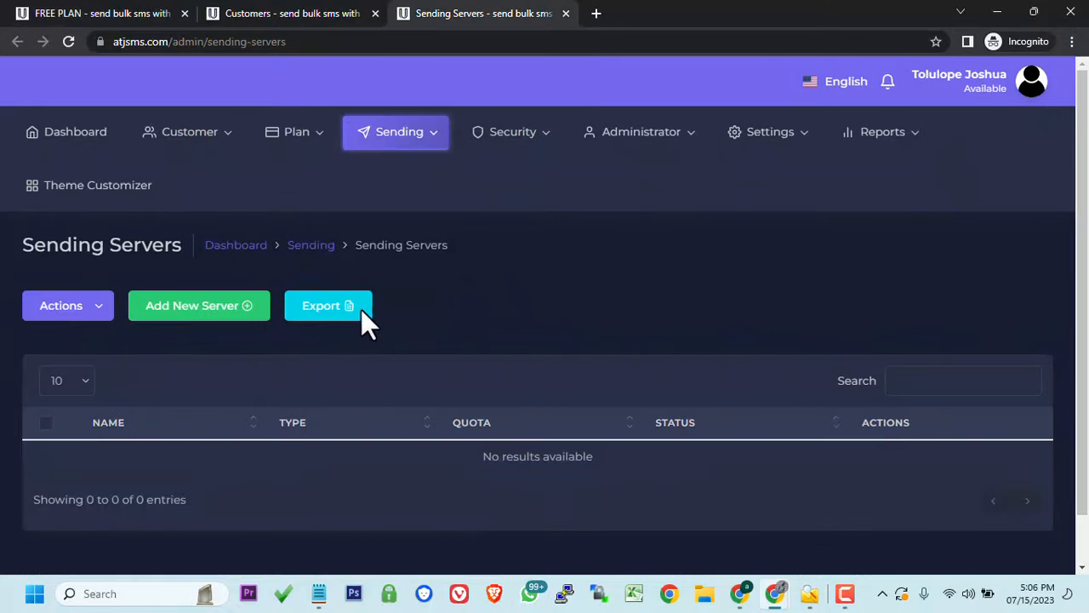
{"action": "left_click", "coordinate": [197, 315]}
{"action": "left_click", "coordinate": [926, 379]}
{"action": "type", "text": "ONB"}
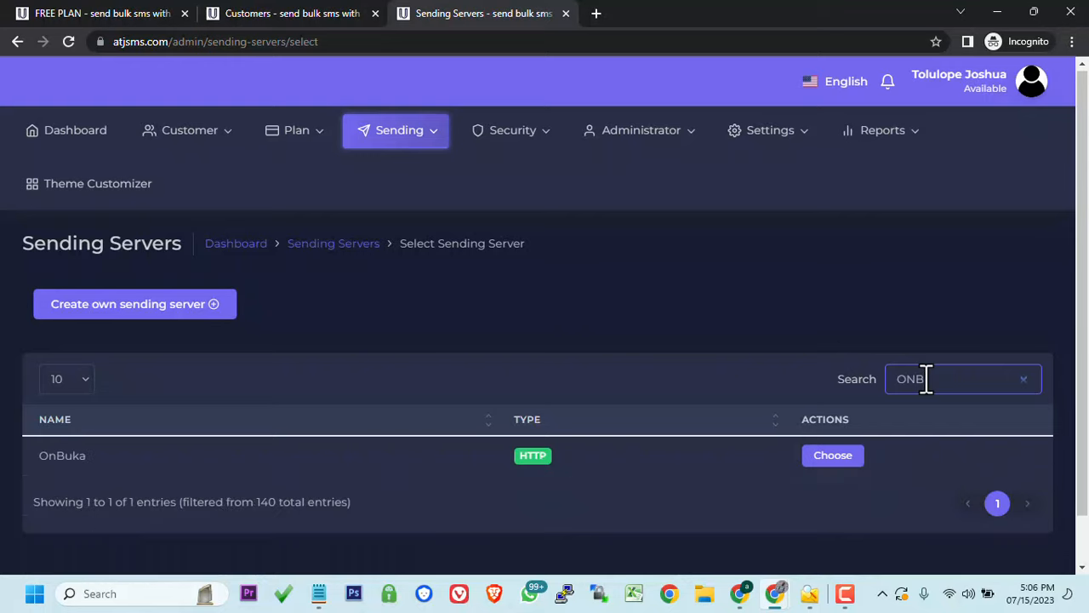
- Choose OnBuka as the new sending server and load onbuka.com from its API link in a new tab
{"action": "left_click", "coordinate": [830, 466]}
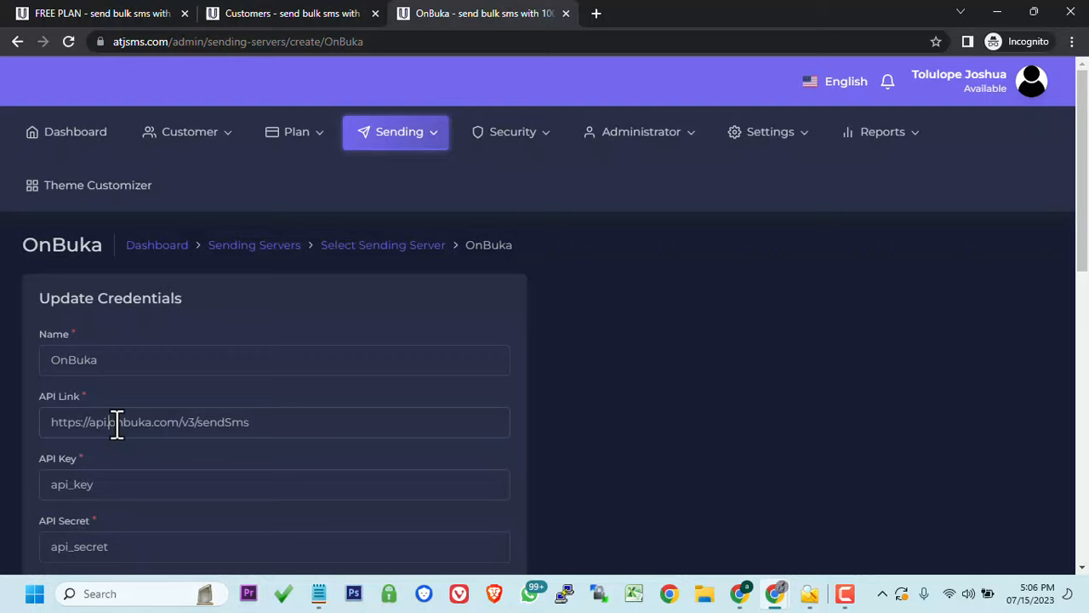
{"action": "left_click_drag", "start_coordinate": [109, 423], "coordinate": [182, 426]}
{"action": "key", "text": "ctrl+c"}
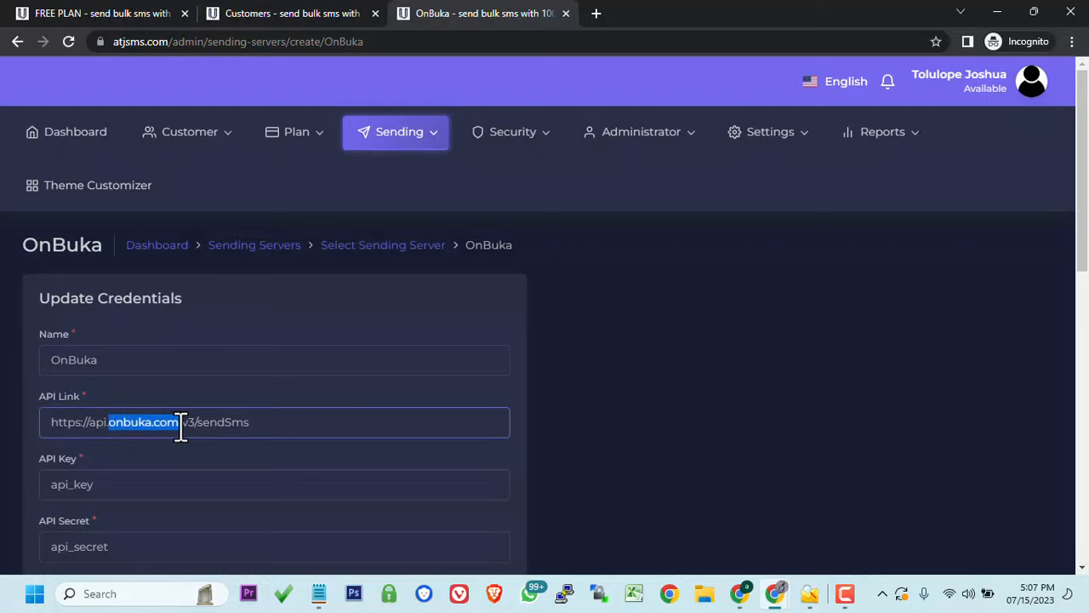
{"action": "left_click", "coordinate": [595, 14]}
{"action": "key", "text": "ctrl+v"}
{"action": "key", "text": "Return"}
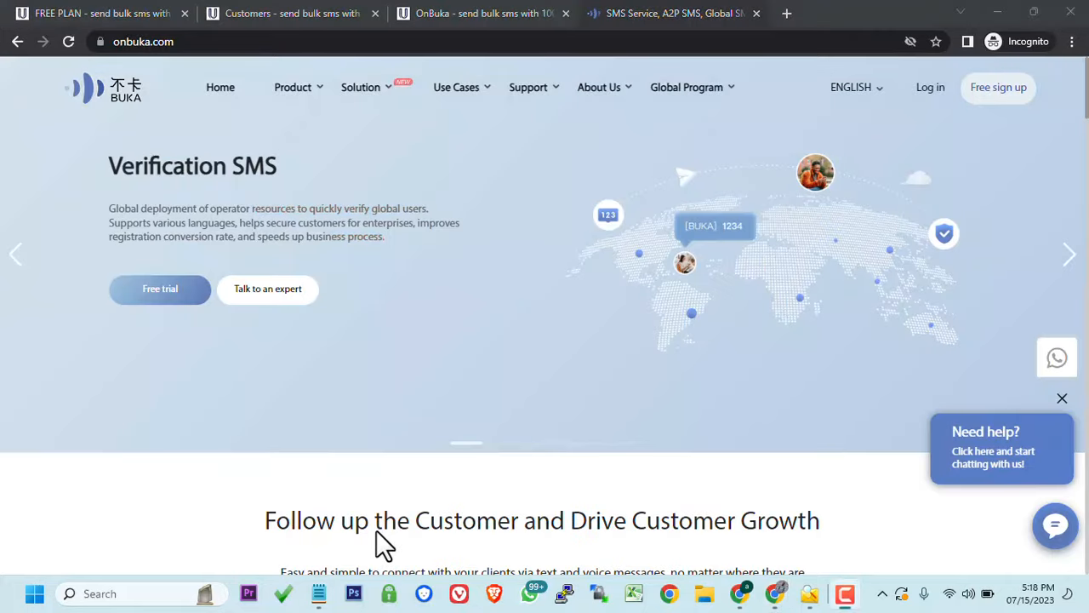
- Look over OnBuka's free sign-up page and the logged-in BUKA dashboard, then close both OnBuka tabs
{"action": "left_click", "coordinate": [994, 118]}
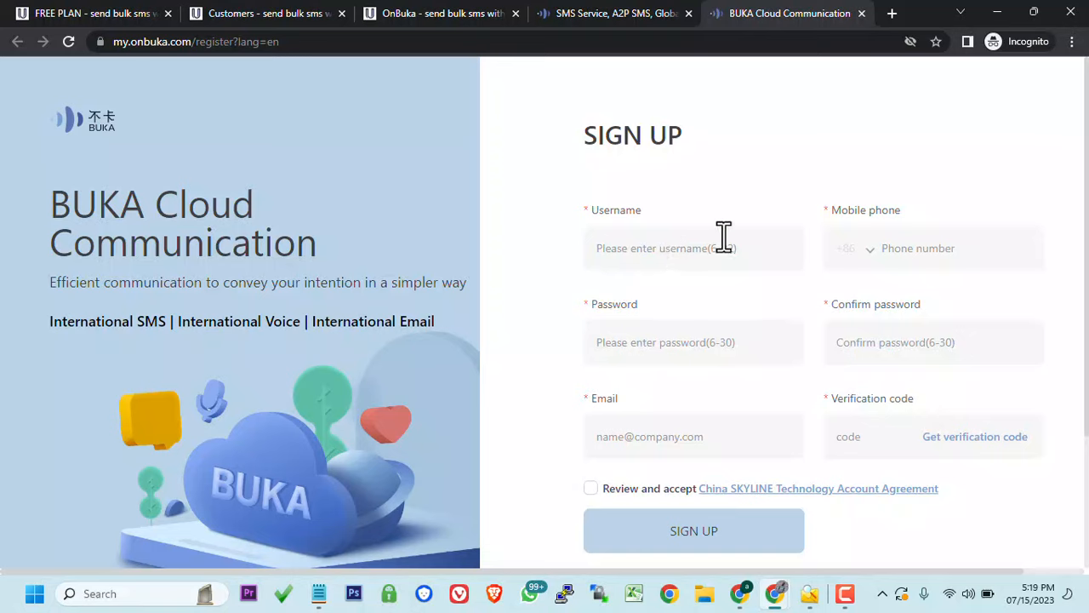
{"action": "mouse_move", "coordinate": [773, 593]}
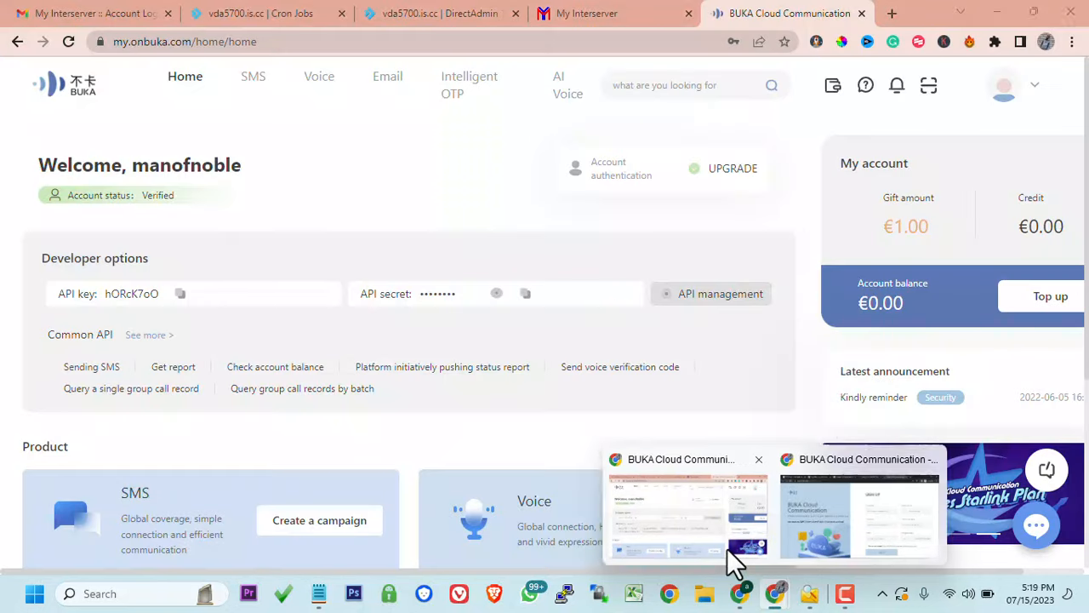
{"action": "left_click", "coordinate": [727, 548]}
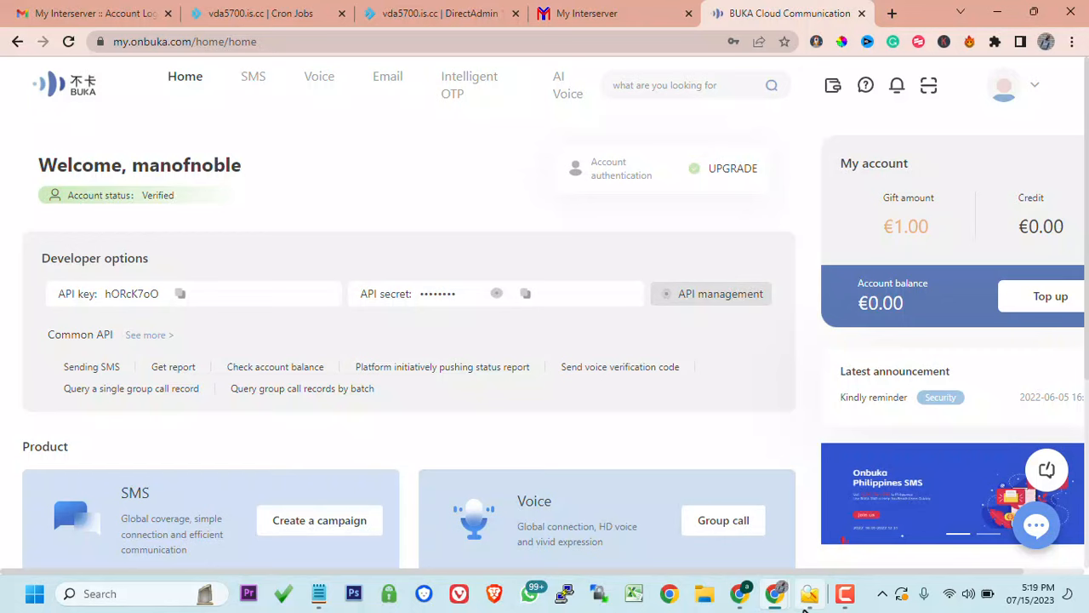
{"action": "mouse_move", "coordinate": [775, 593]}
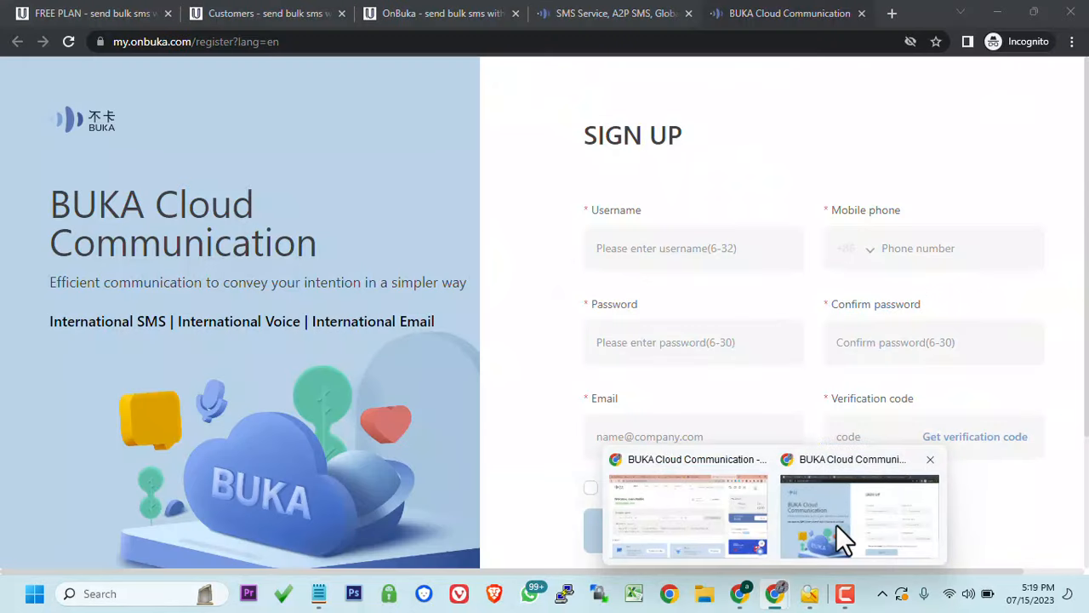
{"action": "left_click", "coordinate": [835, 525]}
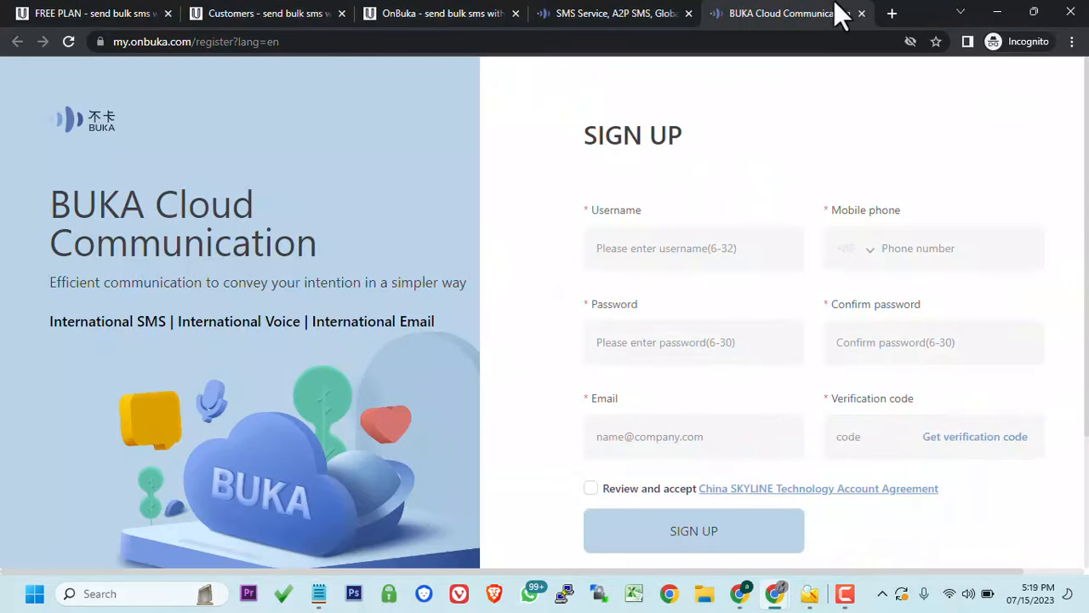
{"action": "left_click", "coordinate": [862, 14]}
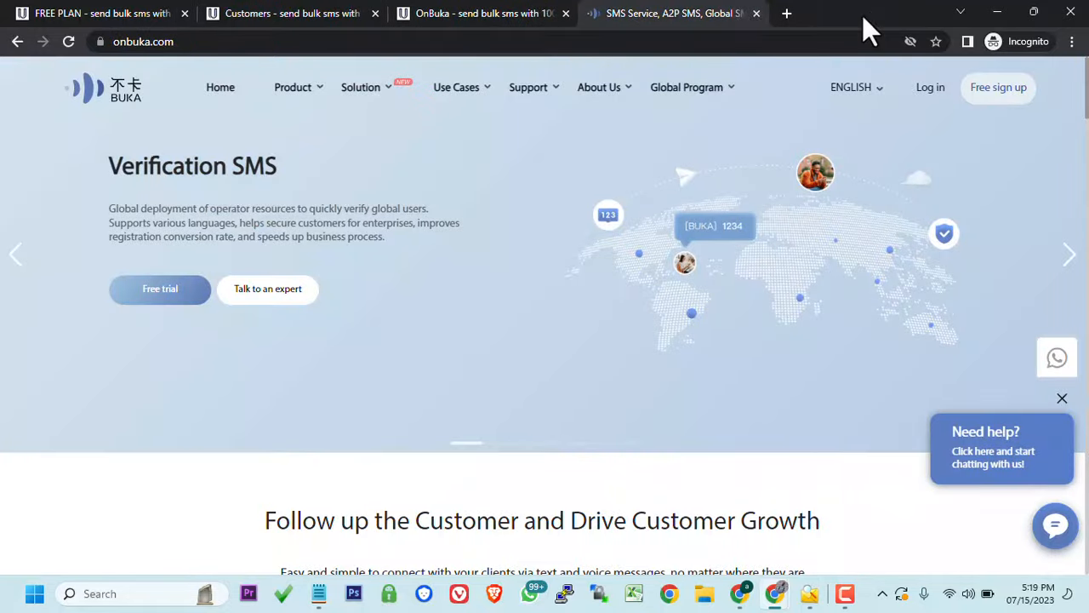
{"action": "left_click", "coordinate": [756, 13]}
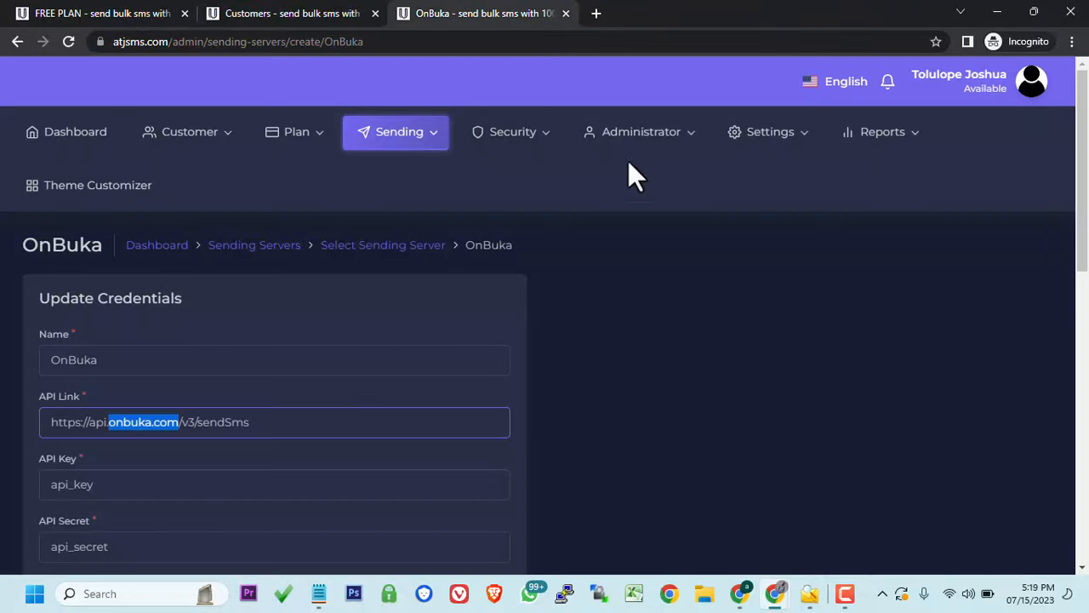
- Copy the API key from the OnBuka dashboard's developer options
{"action": "left_click", "coordinate": [379, 394]}
{"action": "scroll", "coordinate": [379, 394], "scroll_direction": "down", "scroll_amount": 3}
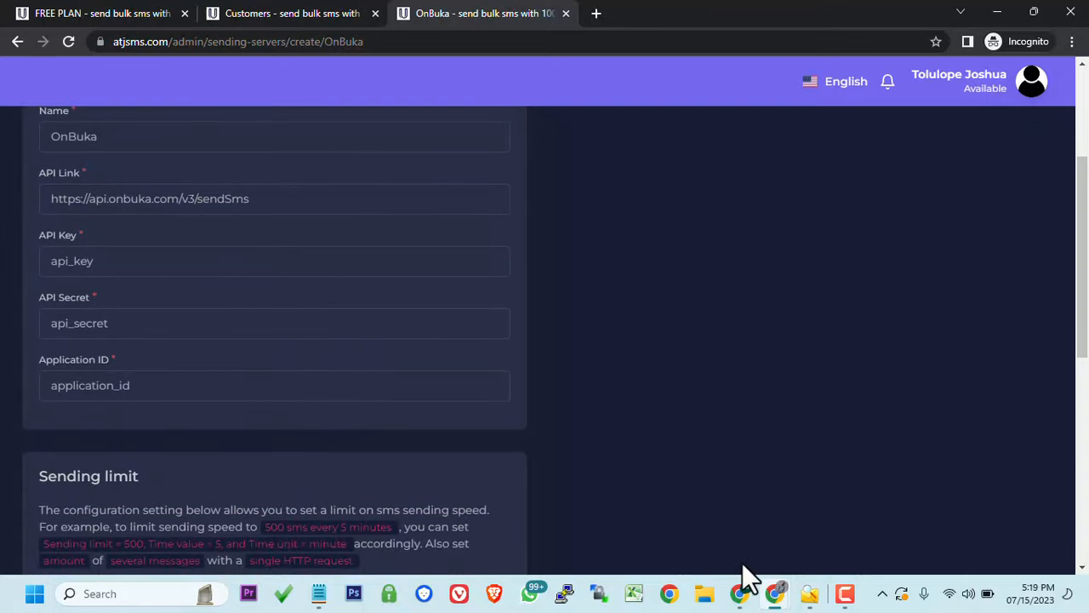
{"action": "left_click", "coordinate": [740, 595]}
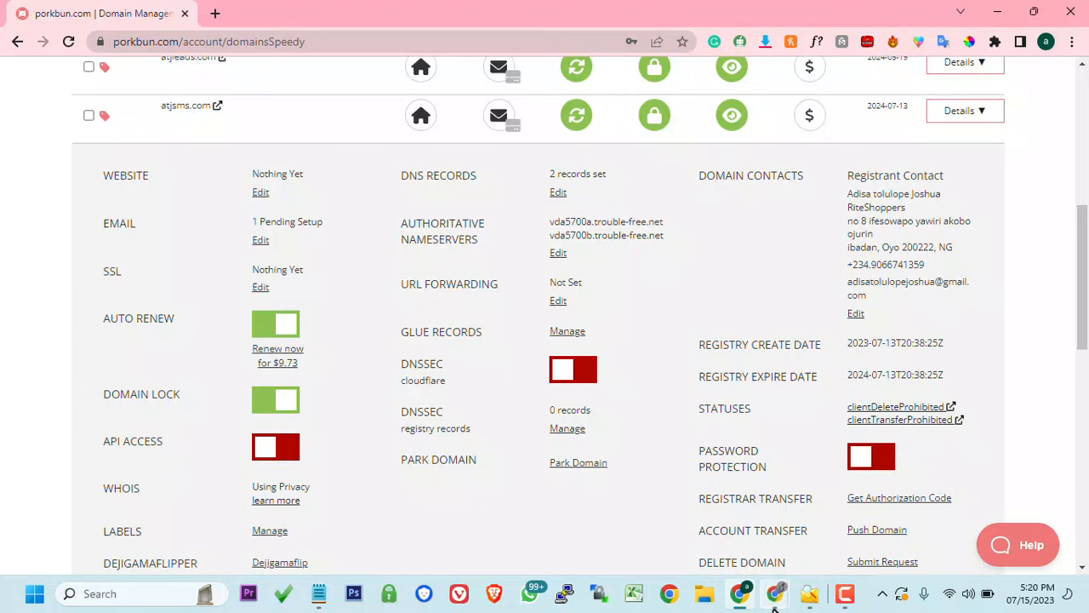
{"action": "mouse_move", "coordinate": [774, 593]}
{"action": "left_click", "coordinate": [703, 510]}
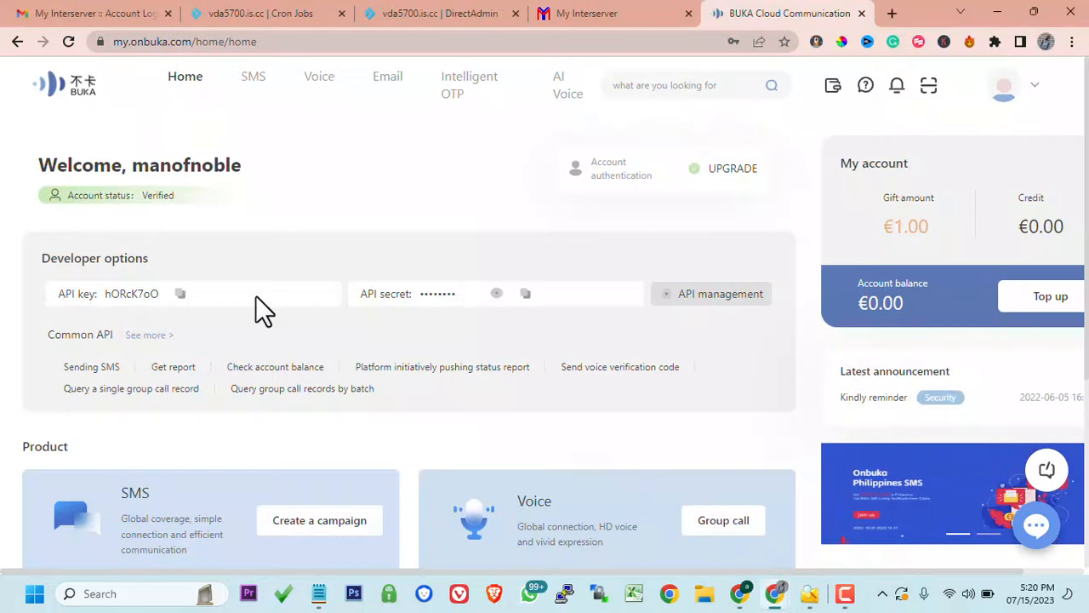
{"action": "left_click", "coordinate": [178, 294]}
{"action": "key", "text": "ctrl+c"}
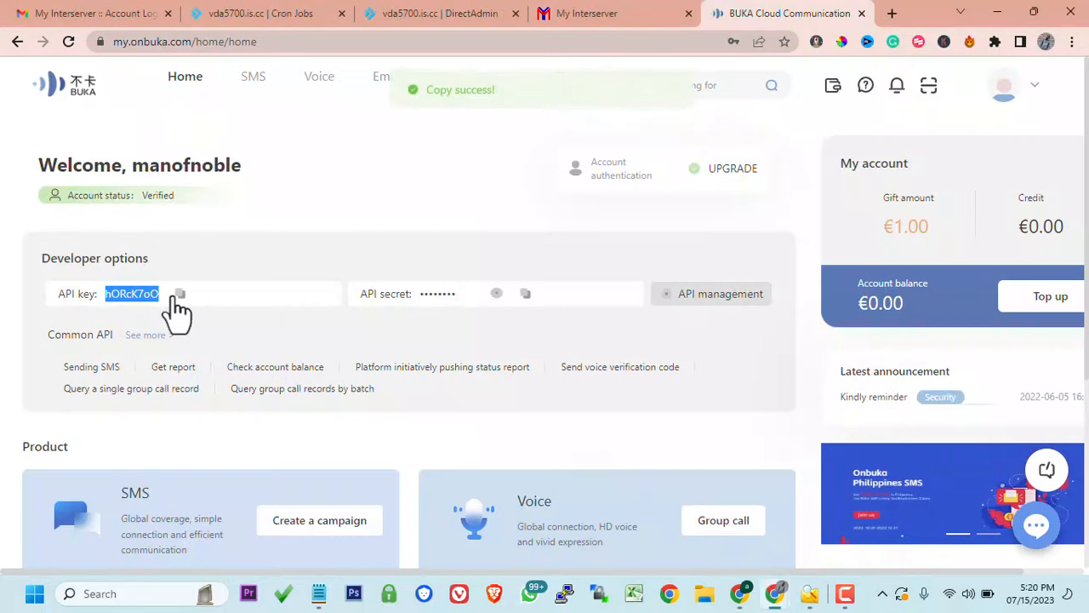
- Paste the API key into the OnBuka form's API Key field, then return to the OnBuka dashboard
{"action": "mouse_move", "coordinate": [774, 593]}
{"action": "left_click", "coordinate": [845, 510]}
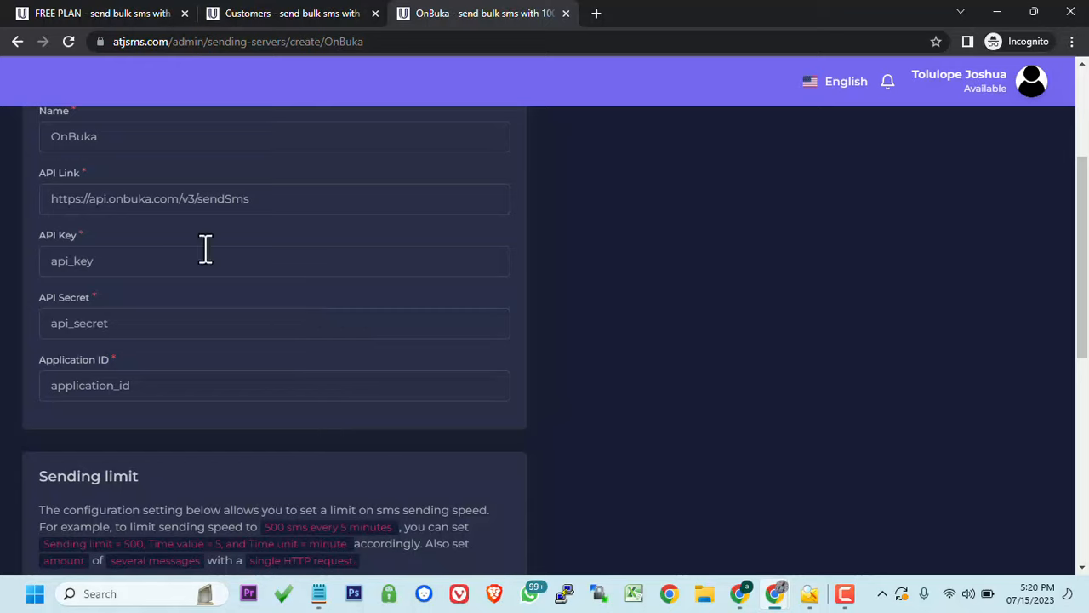
{"action": "double_click", "coordinate": [206, 249]}
{"action": "key", "text": "ctrl+v"}
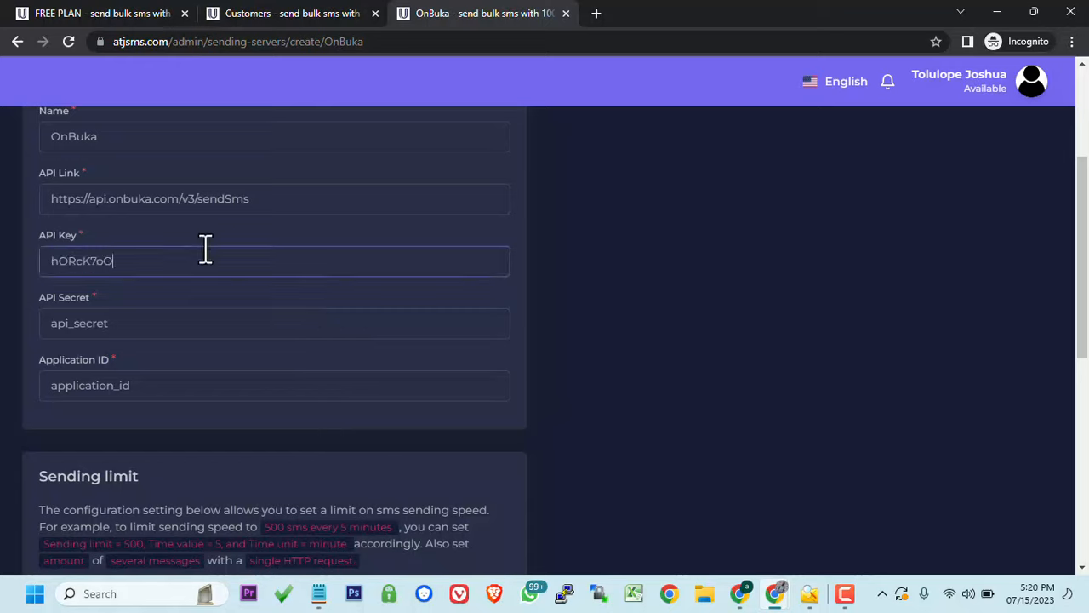
{"action": "key", "text": "alt+Tab"}
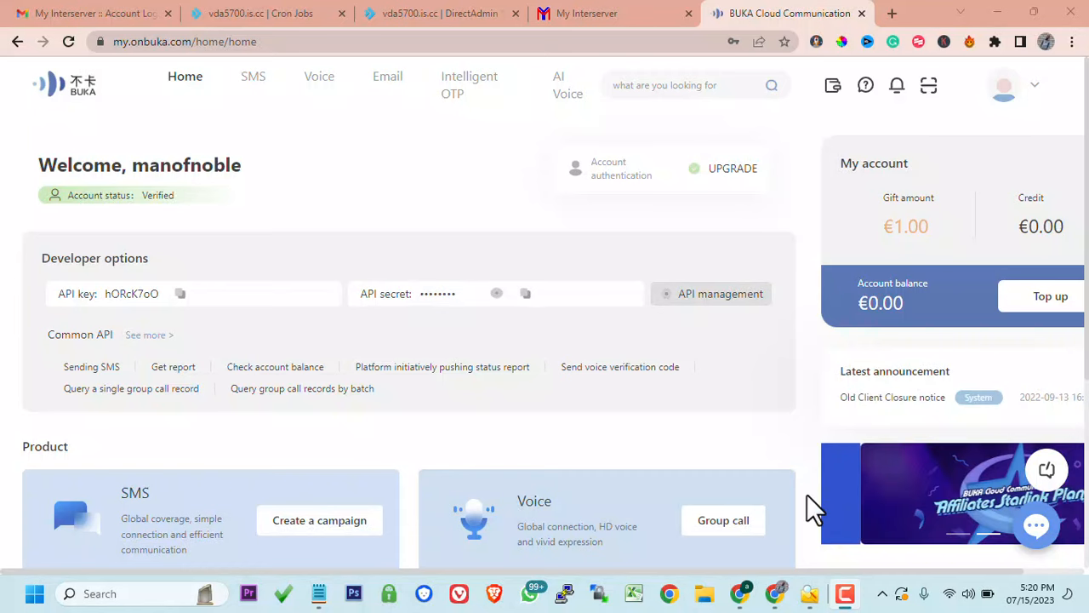
{"action": "mouse_move", "coordinate": [775, 594]}
{"action": "left_click", "coordinate": [823, 554]}
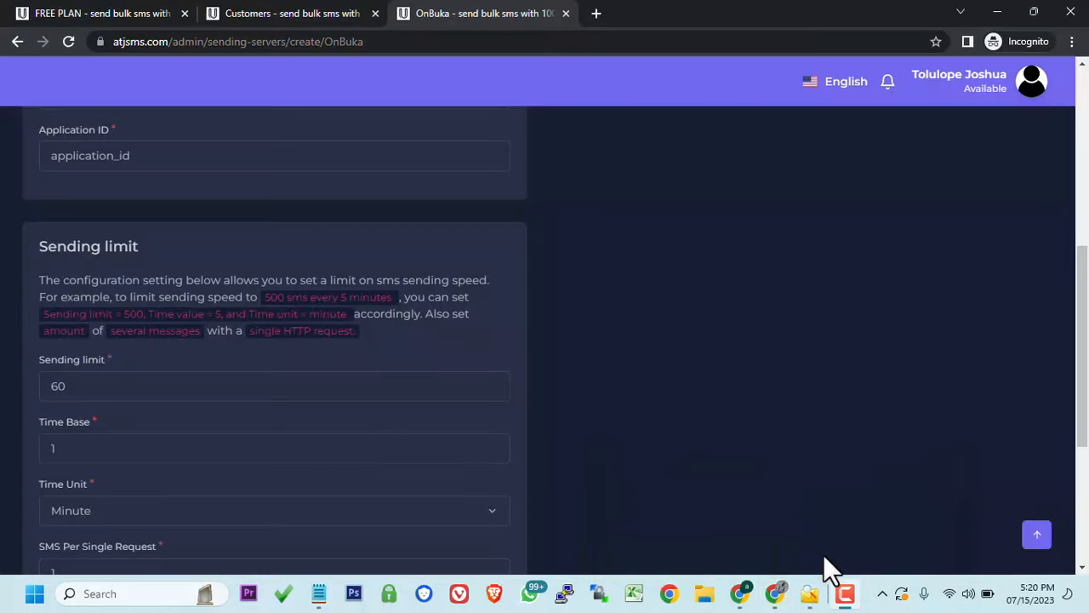
{"action": "mouse_move", "coordinate": [775, 594]}
{"action": "left_click", "coordinate": [694, 518]}
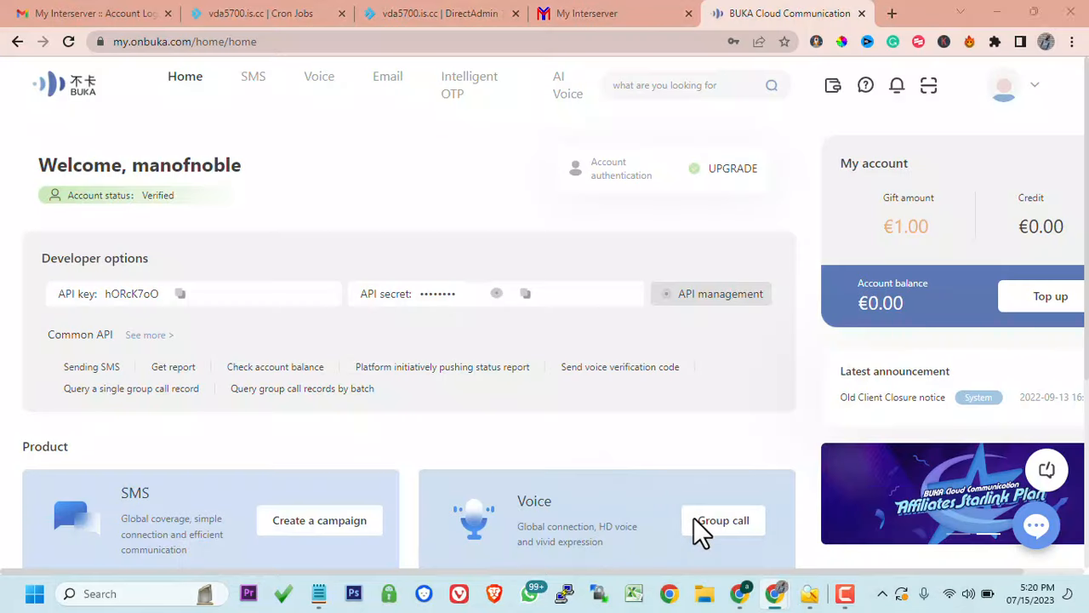
- Copy the sms-1 application's APP ID from OnBuka's SMS section and return to the server form
{"action": "left_click", "coordinate": [252, 78]}
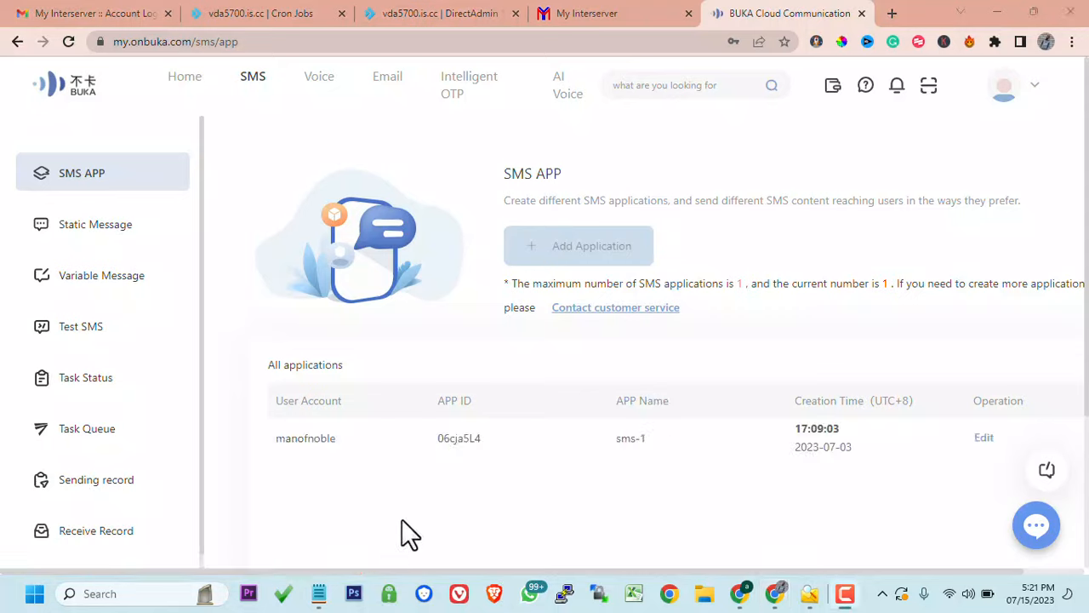
{"action": "double_click", "coordinate": [458, 440]}
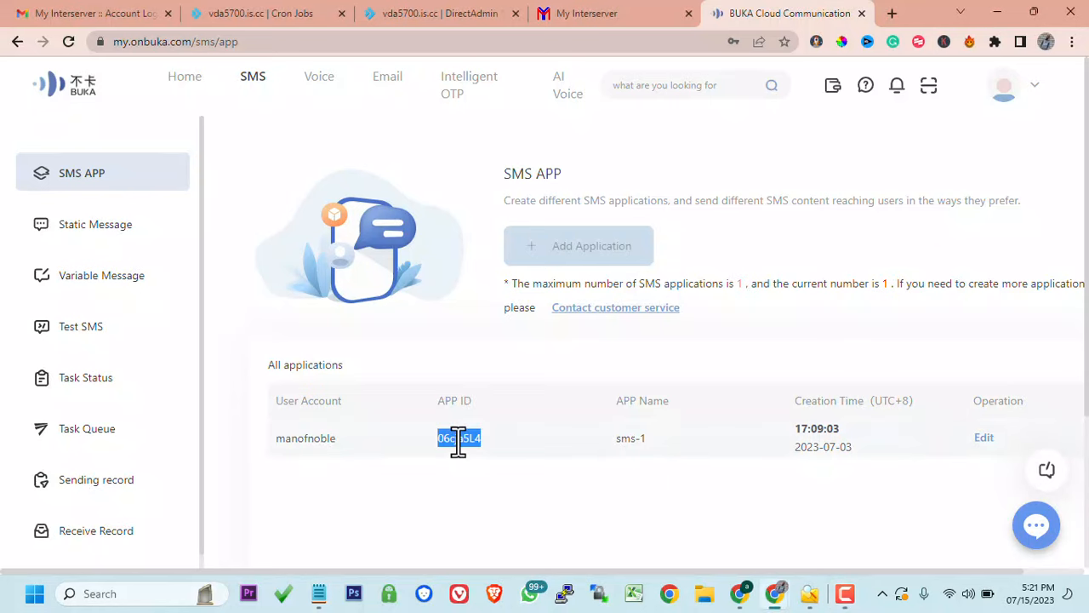
{"action": "mouse_move", "coordinate": [783, 596]}
{"action": "left_click", "coordinate": [831, 527]}
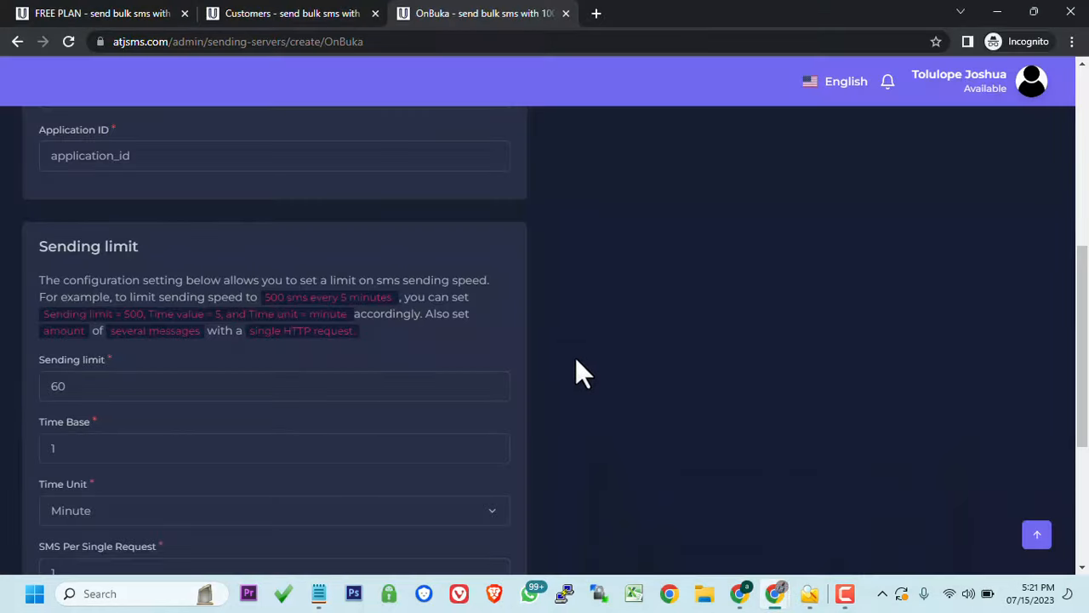
- Paste the copied APP ID into the Application ID field
{"action": "double_click", "coordinate": [334, 164]}
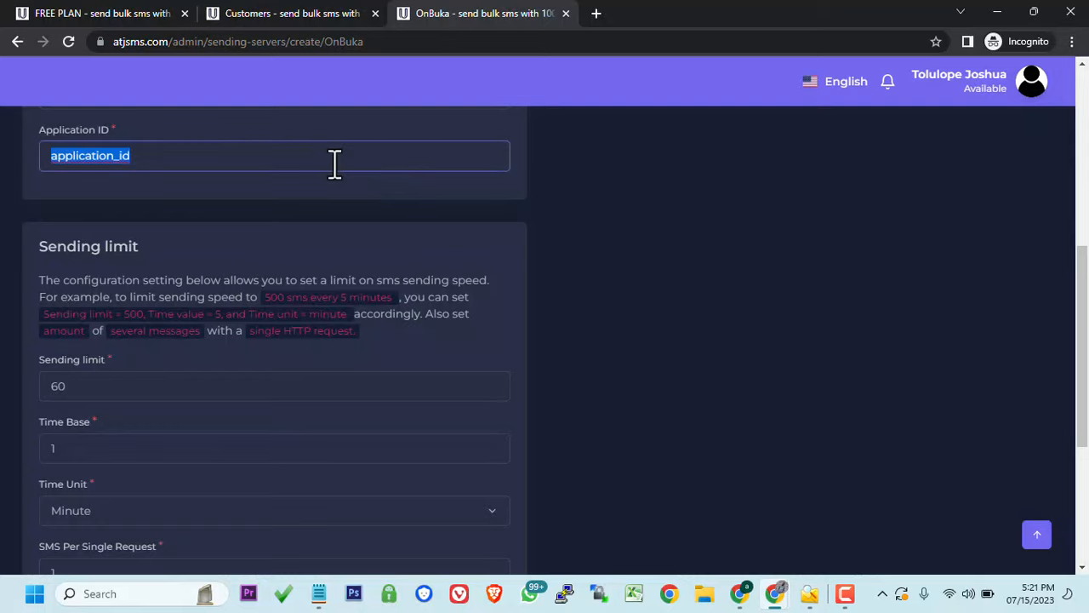
{"action": "type", "text": "06cja5L4"}
{"action": "left_click", "coordinate": [309, 225]}
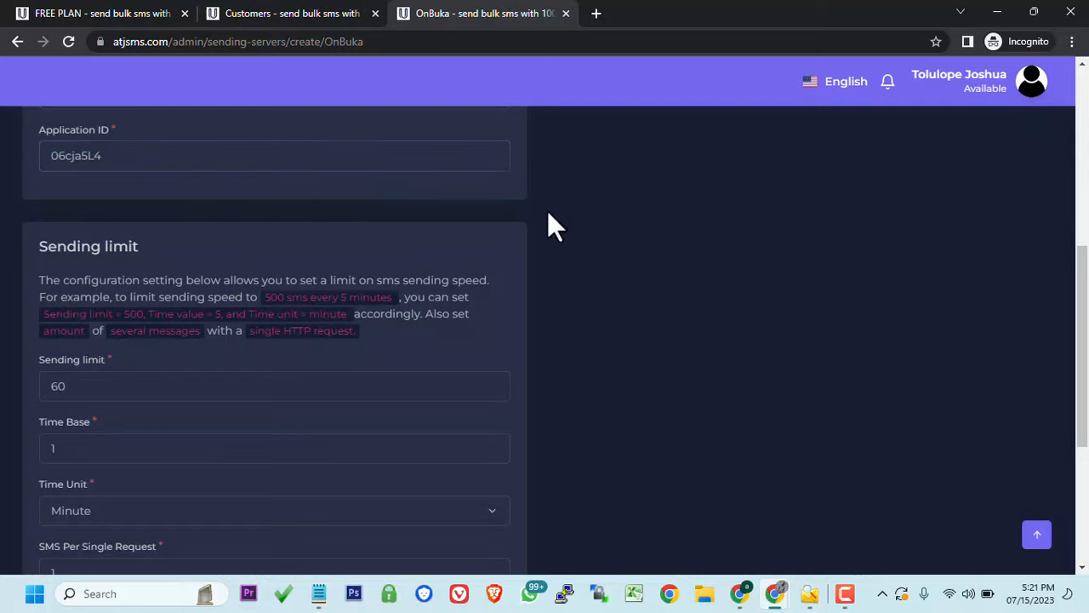
- Change the sending limit from 60 to 1000 per minute and save the OnBuka server
{"action": "left_click_drag", "start_coordinate": [1082, 289], "coordinate": [1073, 348]}
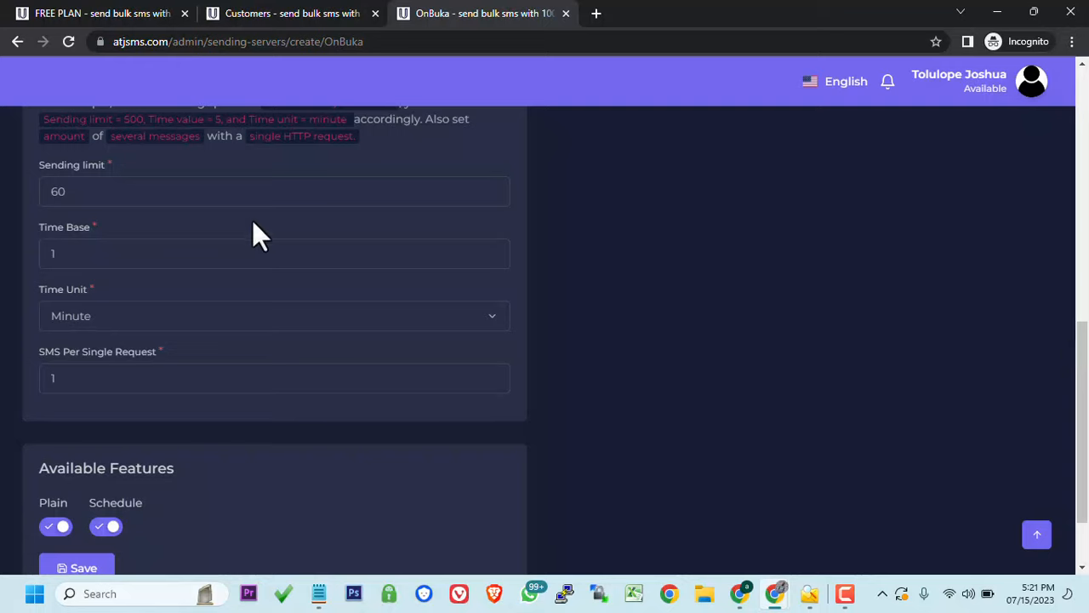
{"action": "left_click", "coordinate": [110, 189]}
{"action": "key", "text": "BackSpace"}
{"action": "key", "text": "BackSpace"}
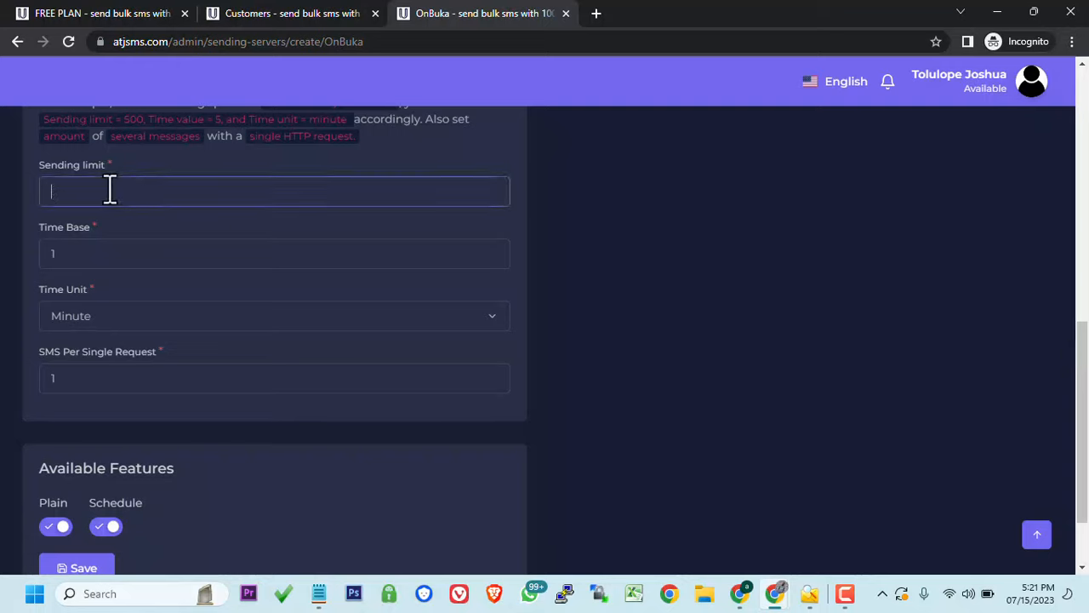
{"action": "type", "text": "1000"}
{"action": "scroll", "coordinate": [75, 383], "scroll_direction": "down", "scroll_amount": 2}
{"action": "left_click", "coordinate": [68, 481]}
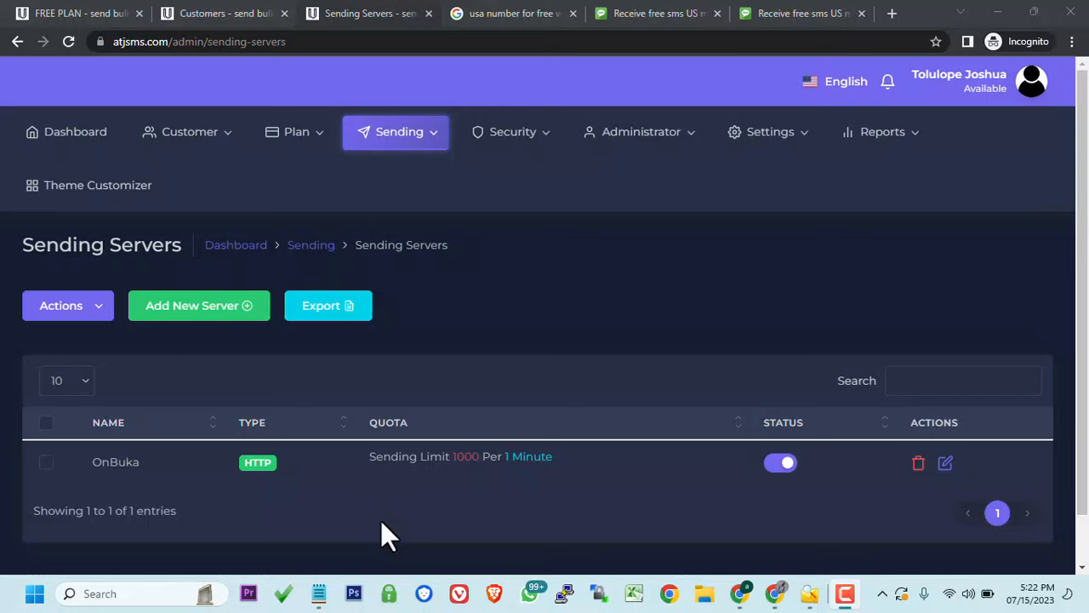
- Open Plan > Plans to view the FREE PLAN at $0 with unlimited sending credit
{"action": "mouse_move", "coordinate": [300, 143]}
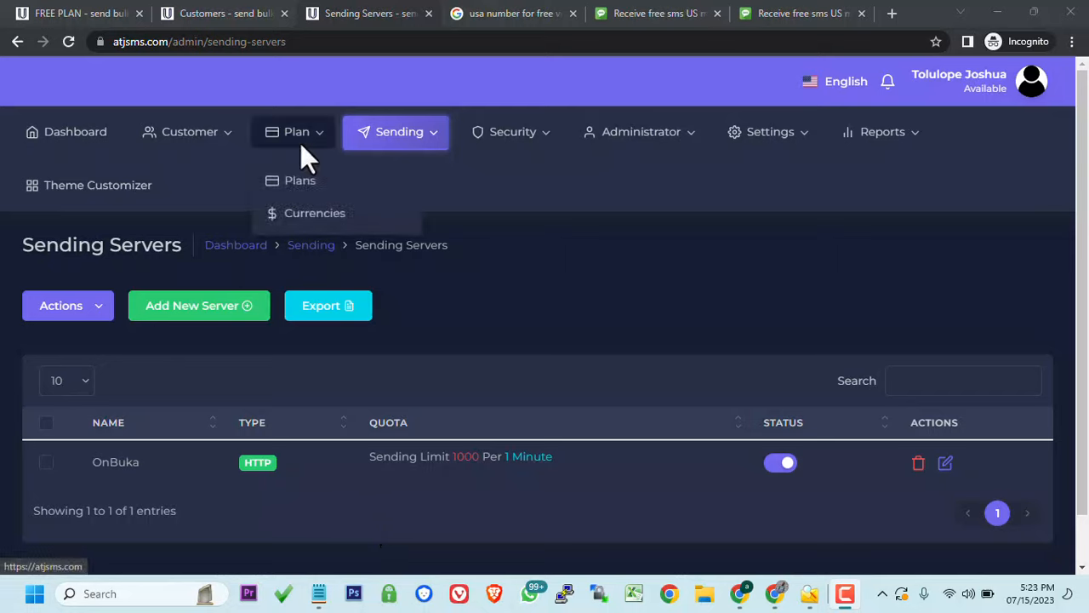
{"action": "left_click", "coordinate": [246, 11]}
{"action": "left_click", "coordinate": [362, 13]}
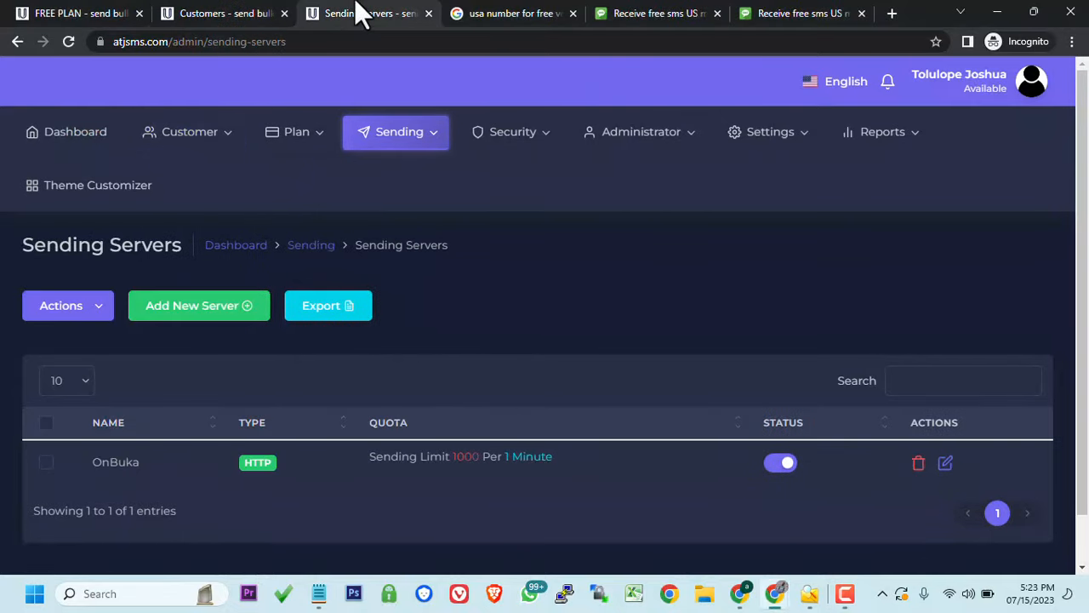
{"action": "mouse_move", "coordinate": [304, 132]}
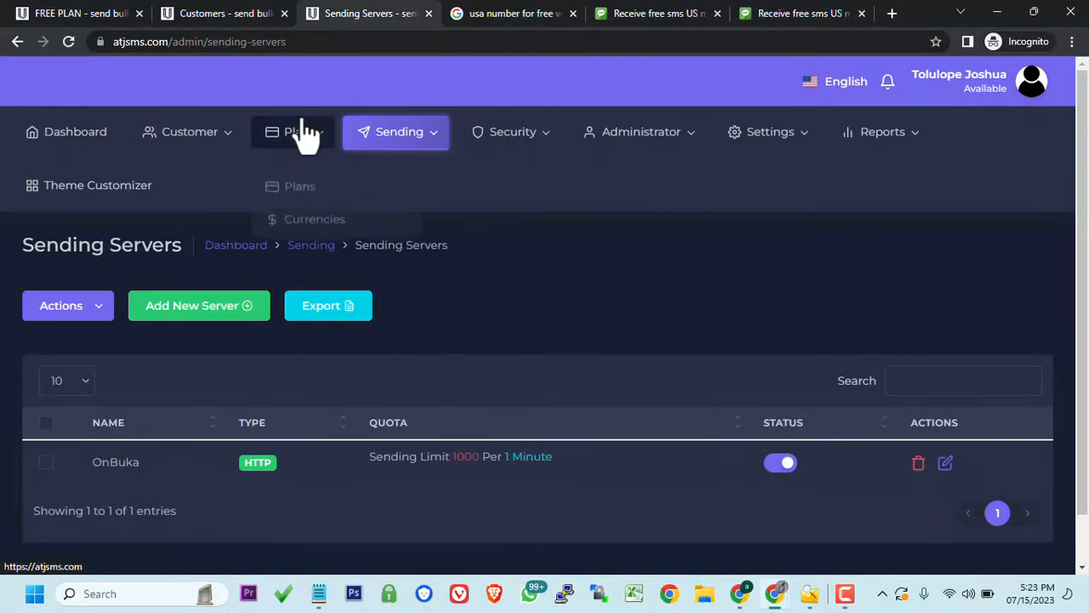
{"action": "left_click", "coordinate": [302, 194]}
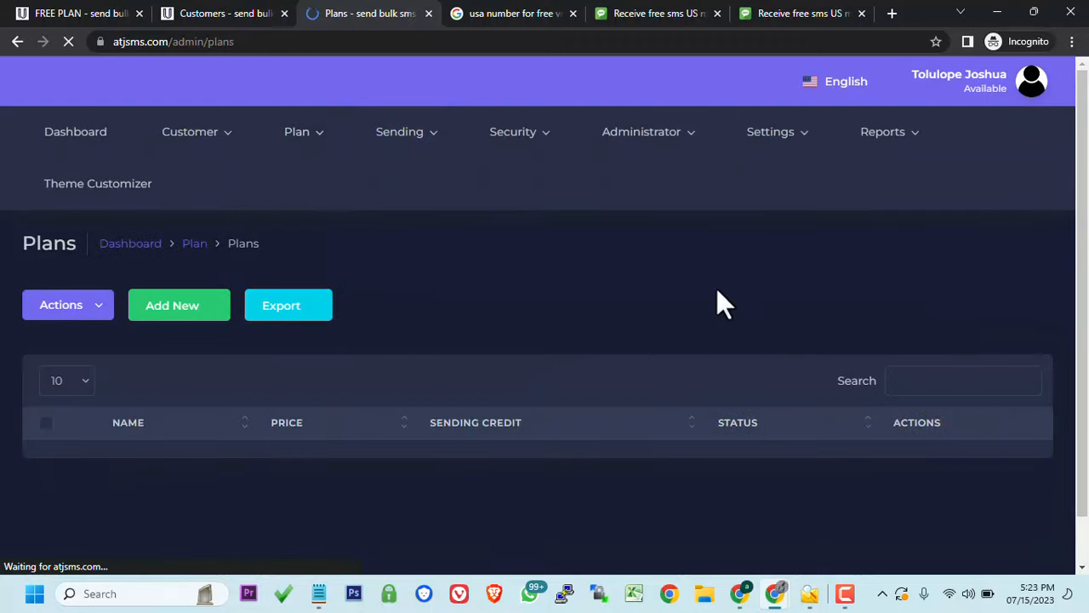
{"action": "scroll", "coordinate": [1063, 283], "scroll_direction": "down", "scroll_amount": 1}
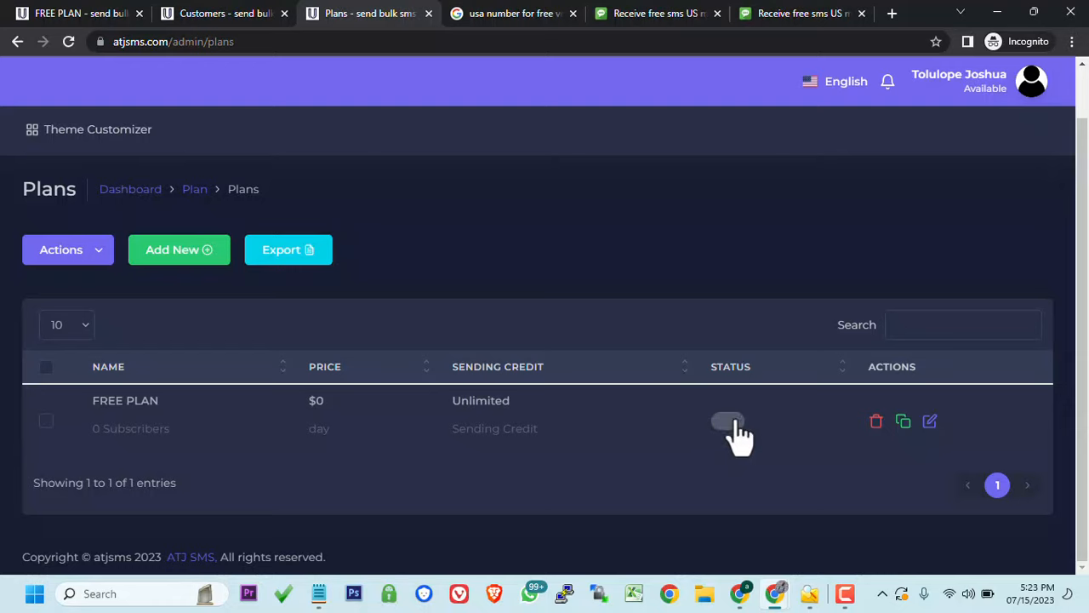
- Add OnBuka to the FREE PLAN's sending servers, then go back to Plan > Plans
{"action": "left_click", "coordinate": [929, 422]}
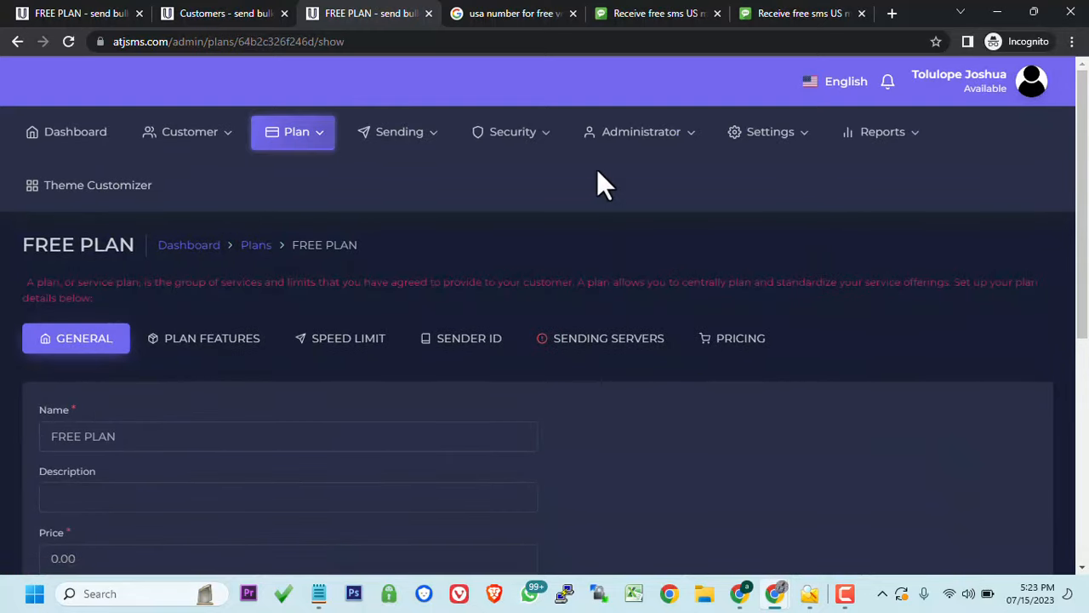
{"action": "left_click", "coordinate": [598, 349]}
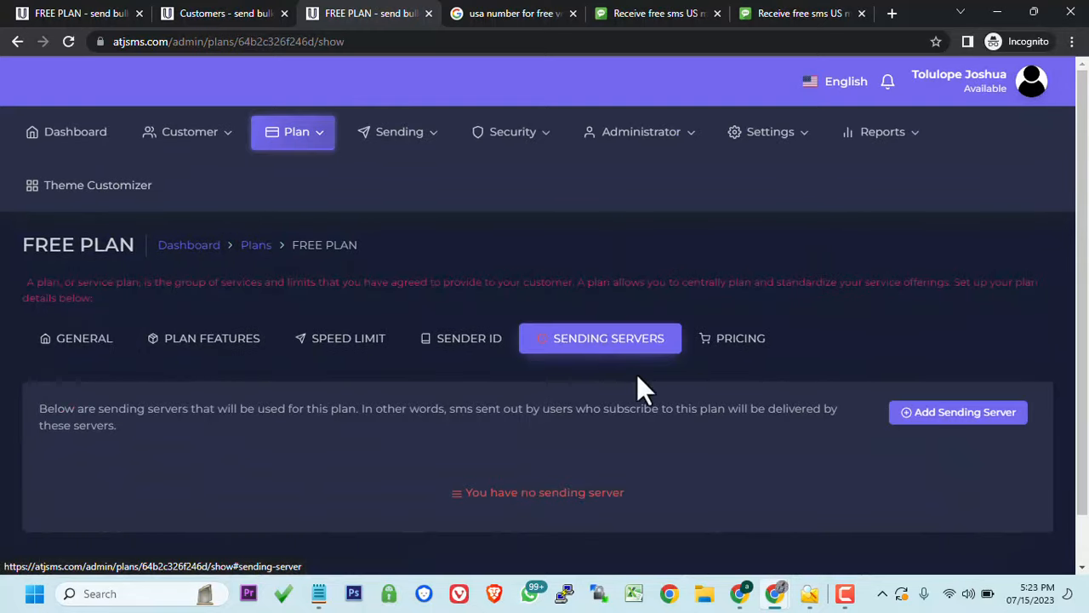
{"action": "left_click", "coordinate": [944, 434]}
{"action": "left_click", "coordinate": [697, 375]}
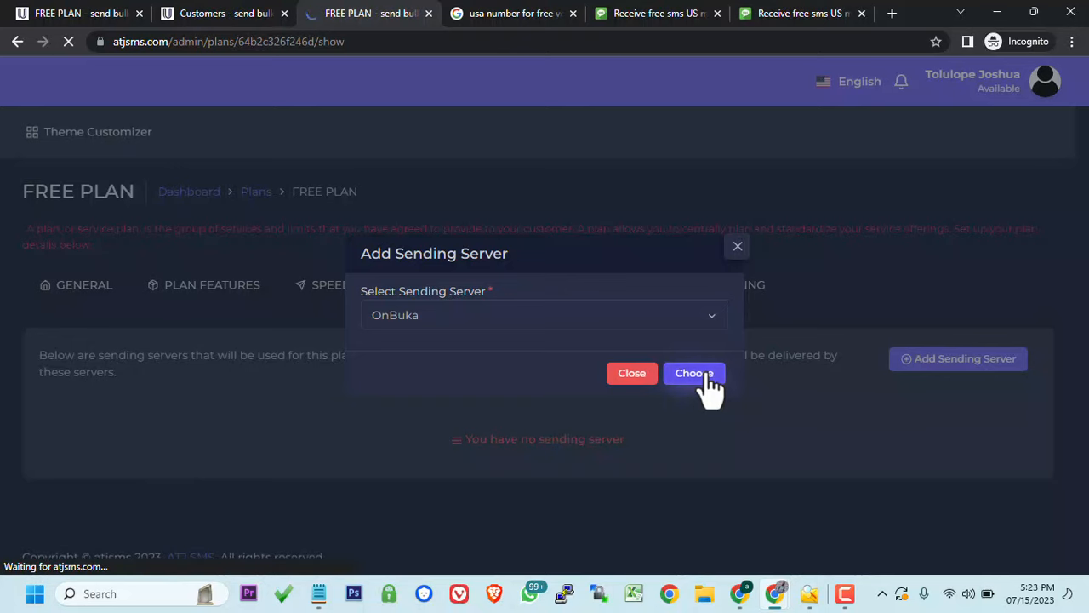
{"action": "scroll", "coordinate": [1018, 508], "scroll_direction": "down", "scroll_amount": 1}
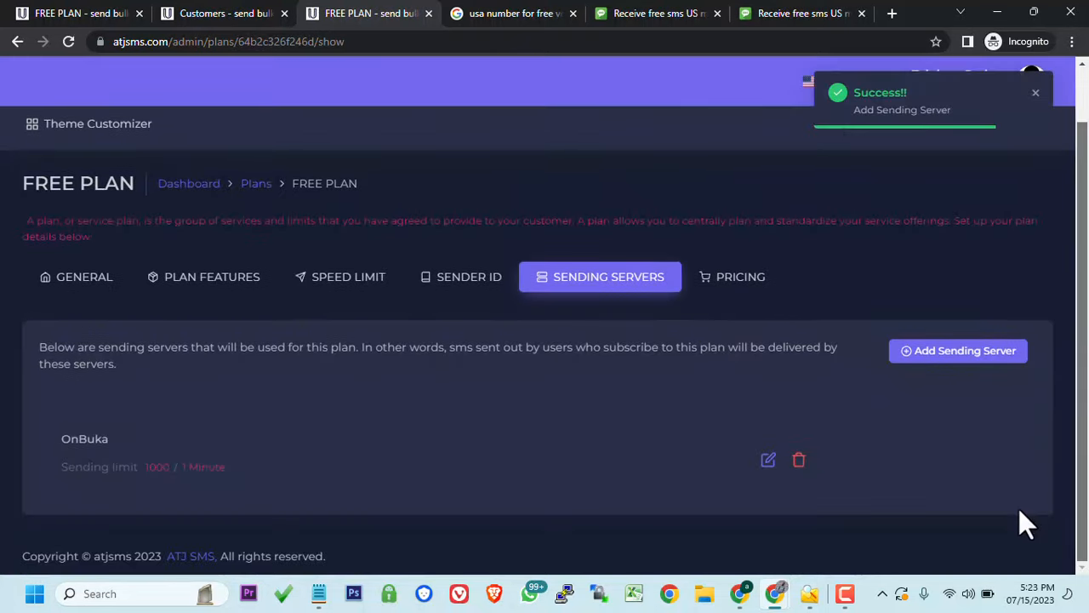
{"action": "scroll", "coordinate": [1019, 504], "scroll_direction": "up", "scroll_amount": 1}
{"action": "left_click", "coordinate": [294, 200]}
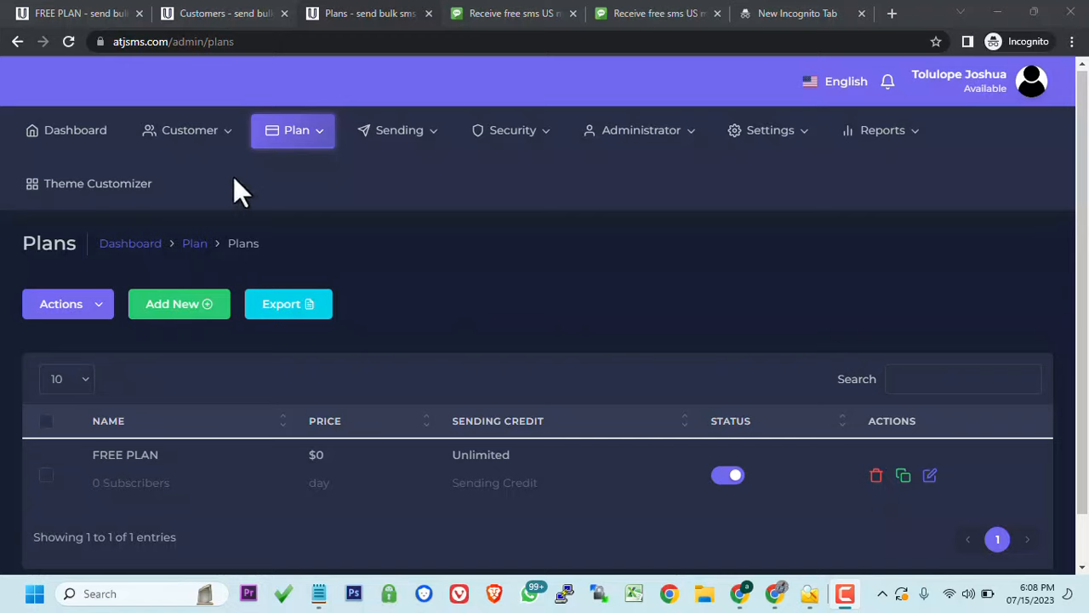
- Go to Customer > Subscriptions and open the New Subscription form with FREE PLAN selected
{"action": "left_click", "coordinate": [174, 129]}
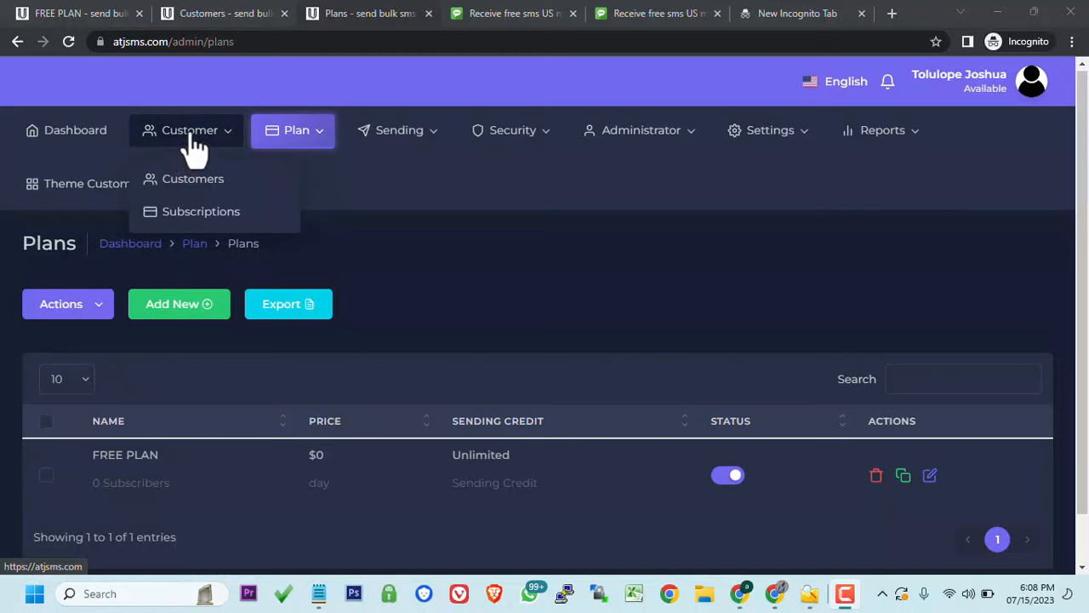
{"action": "left_click", "coordinate": [191, 217]}
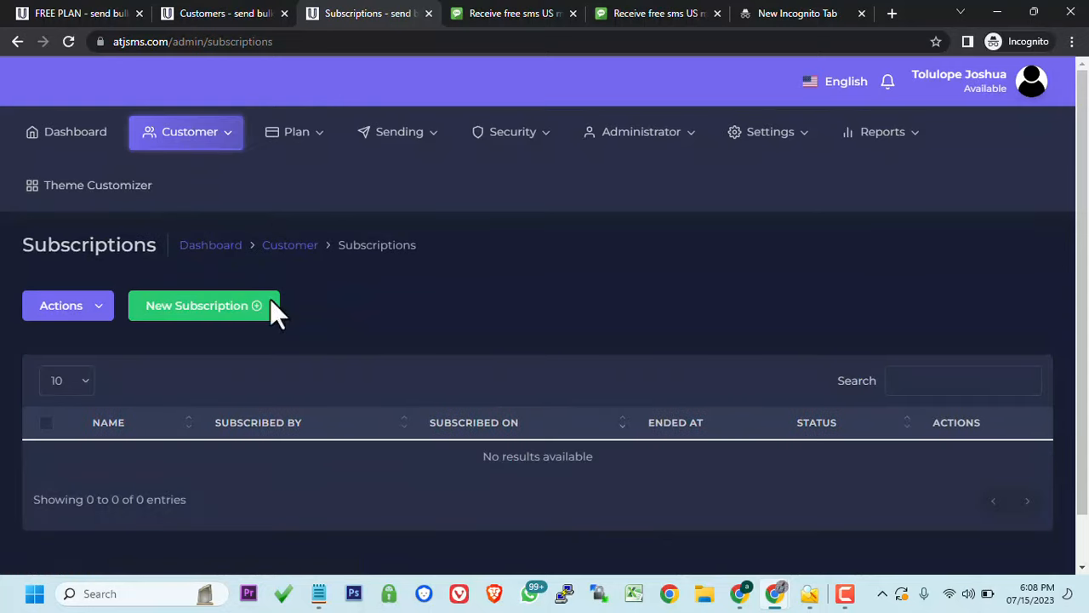
{"action": "left_click", "coordinate": [224, 307]}
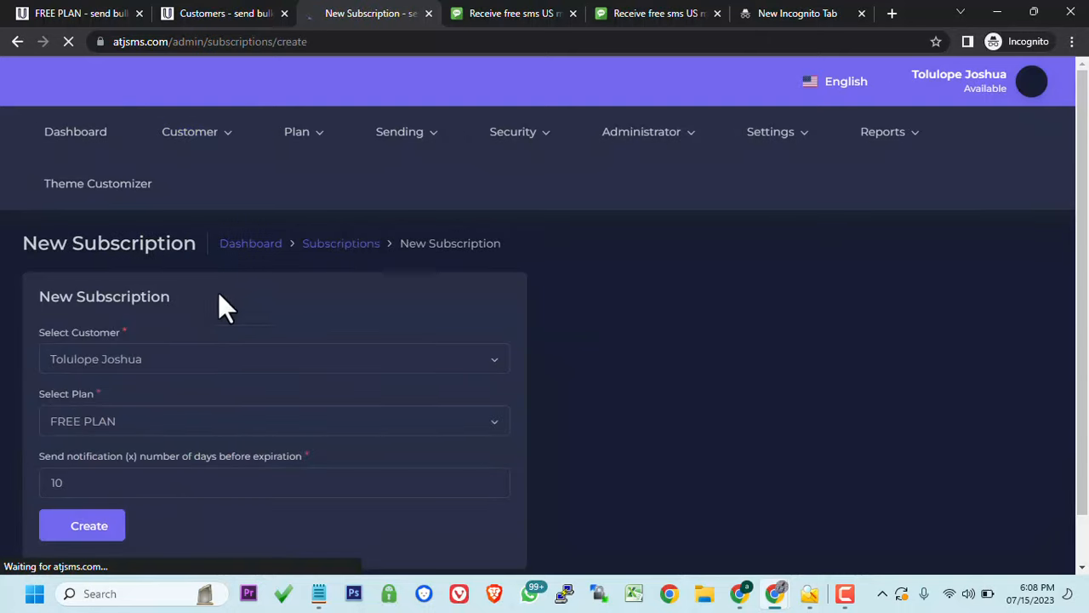
{"action": "scroll", "coordinate": [228, 319], "scroll_direction": "down", "scroll_amount": 1}
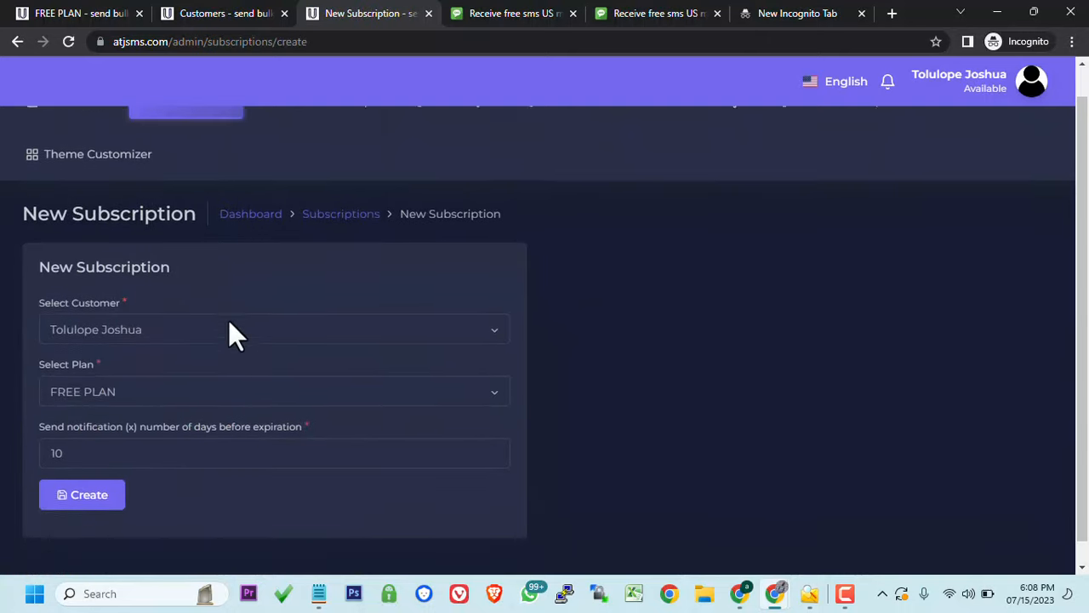
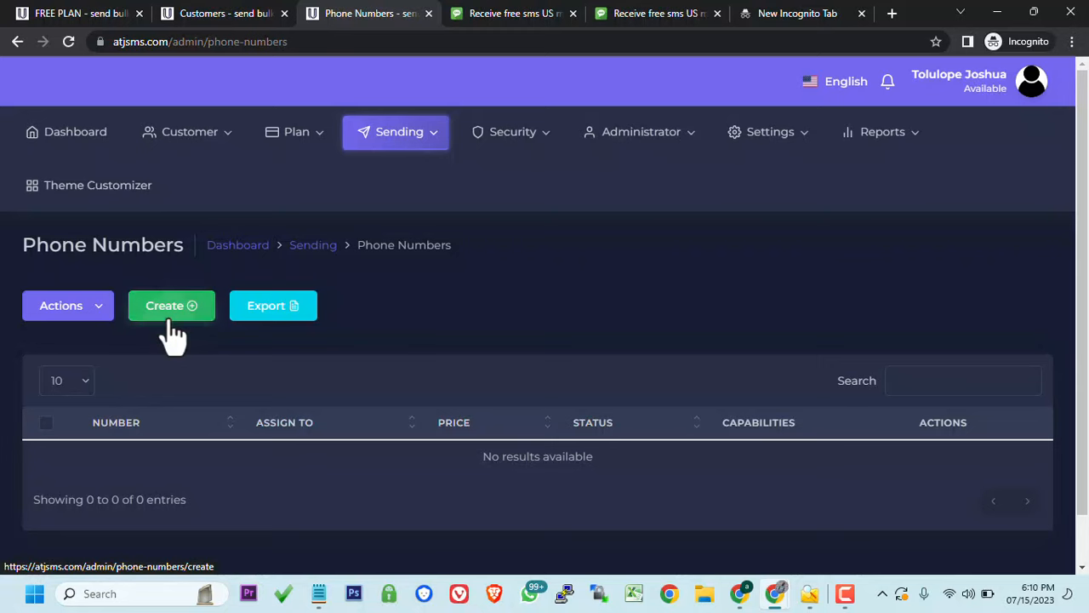
- Add the copied number as a new SMS-capable sending phone number and save it
{"action": "left_click", "coordinate": [171, 320]}
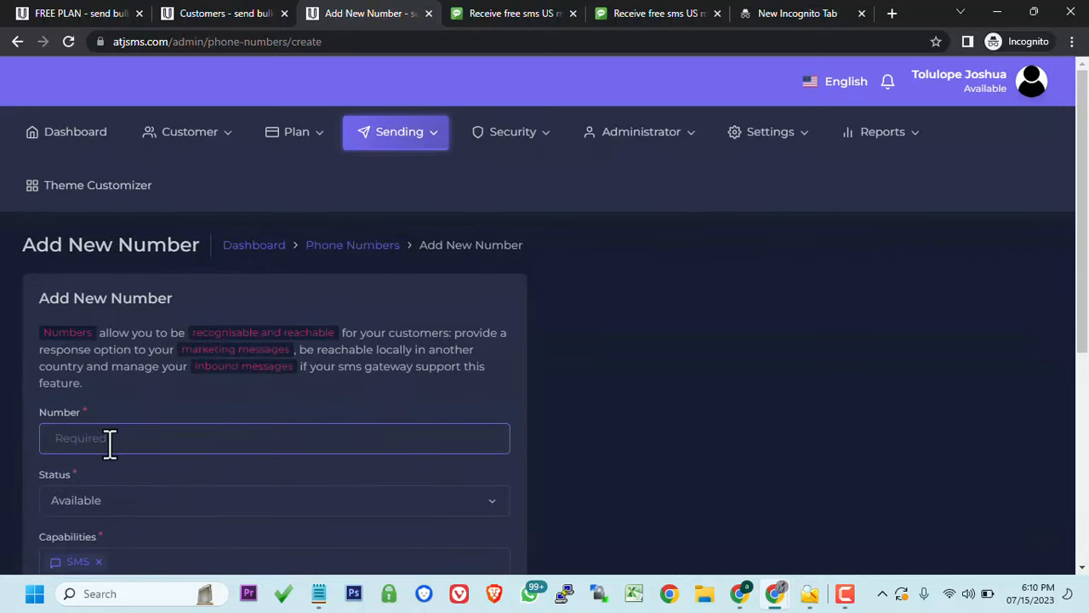
{"action": "key", "text": "ctrl+v"}
{"action": "scroll", "coordinate": [110, 444], "scroll_direction": "down", "scroll_amount": 5}
{"action": "left_click", "coordinate": [65, 476]}
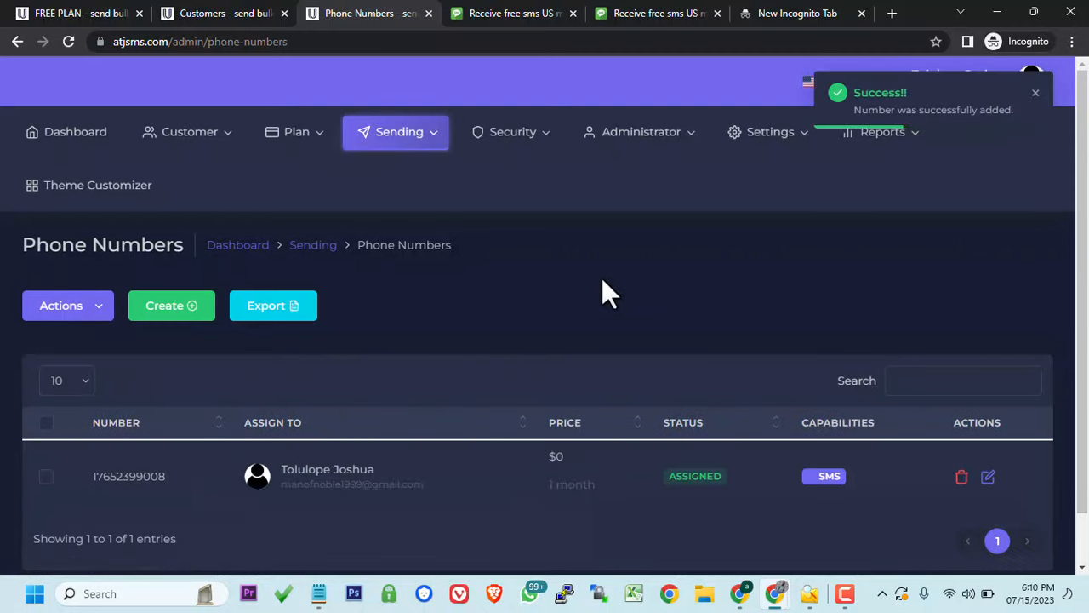
- Open Quick Send and enter the recipient's phone number
{"action": "left_click", "coordinate": [396, 132]}
{"action": "left_click", "coordinate": [408, 204]}
{"action": "scroll", "coordinate": [571, 285], "scroll_direction": "down", "scroll_amount": 3}
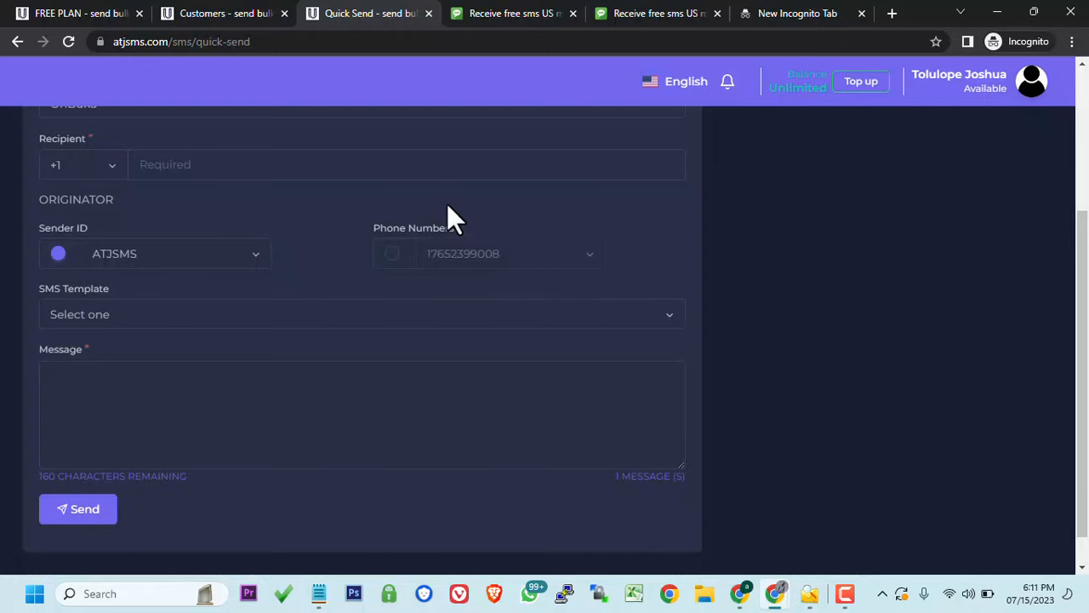
{"action": "left_click", "coordinate": [214, 171]}
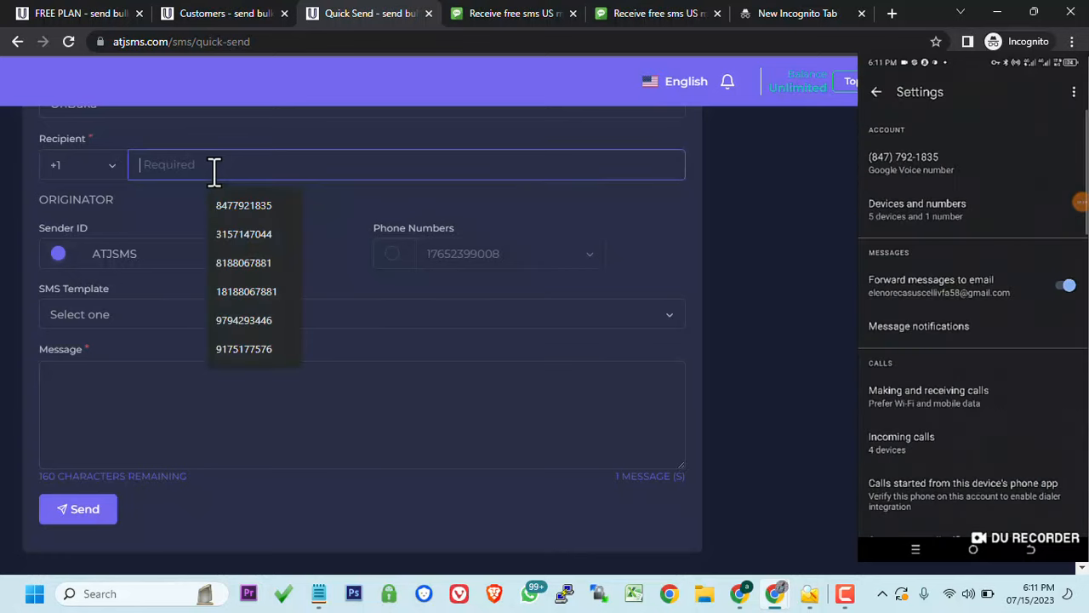
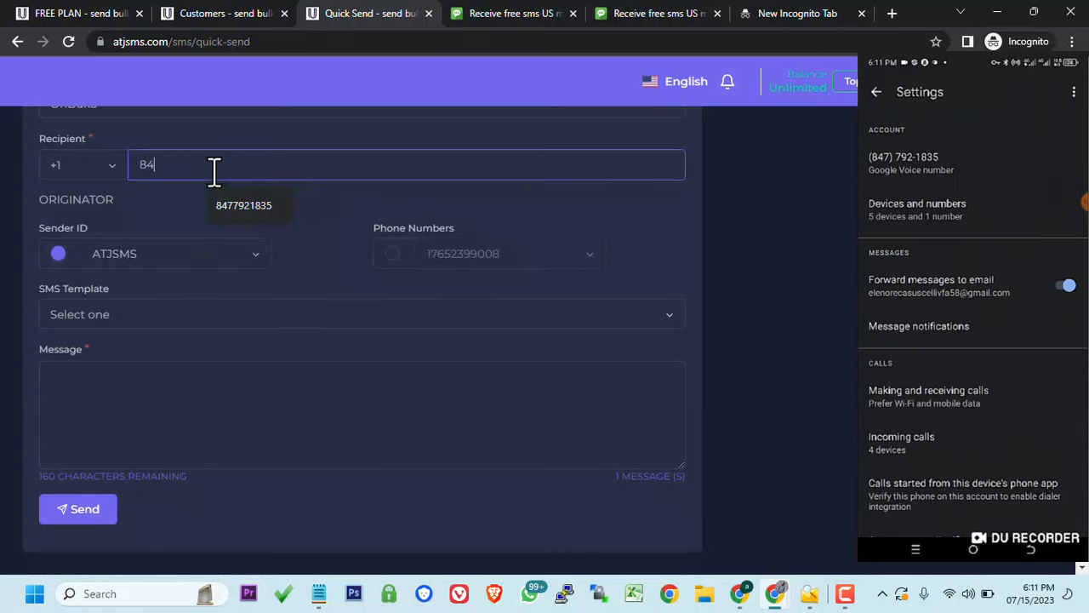
{"action": "left_click", "coordinate": [202, 194]}
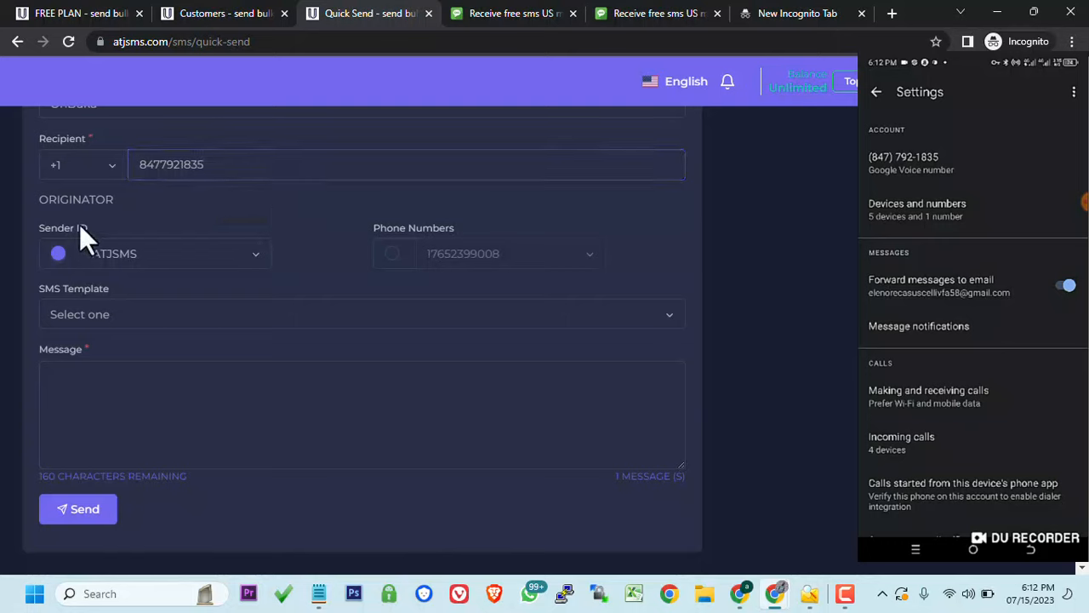
- Send from the added phone number with the message 'this message is pratice only demo test'
{"action": "left_click", "coordinate": [394, 254]}
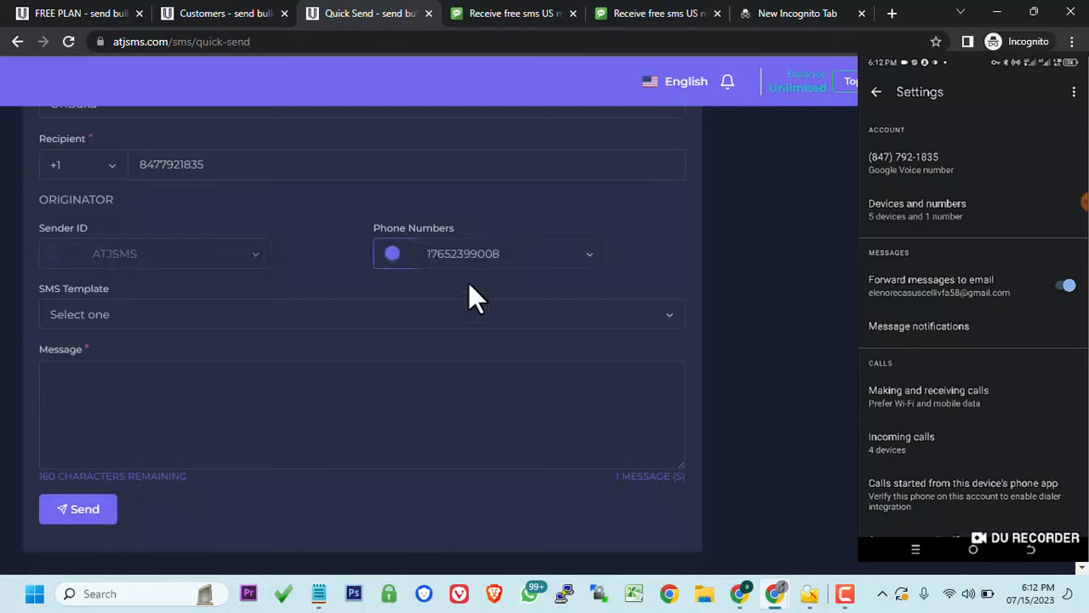
{"action": "left_click", "coordinate": [211, 404]}
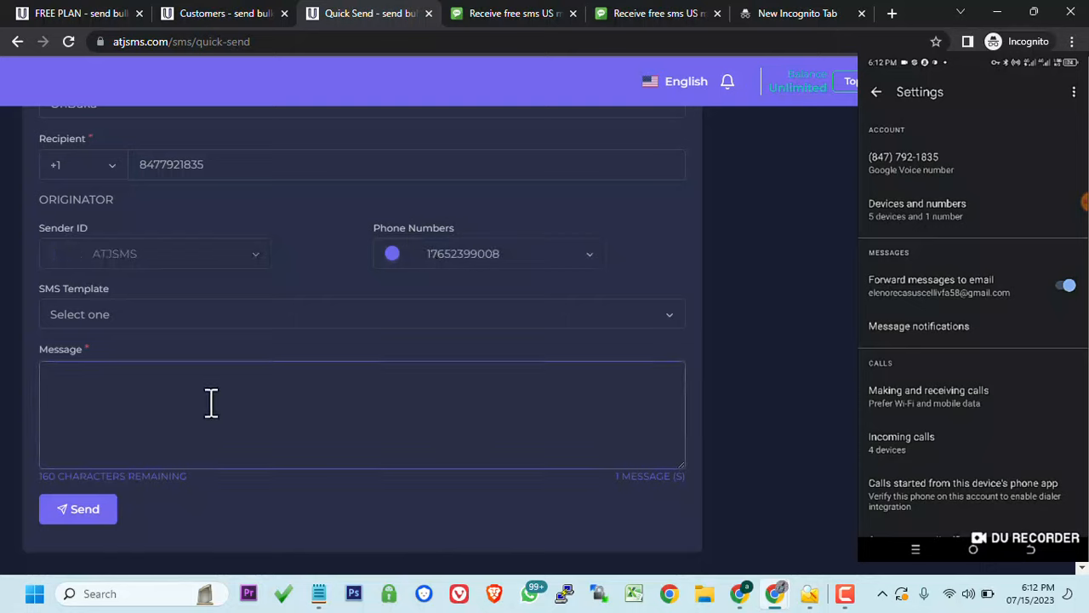
{"action": "type", "text": "this message i"}
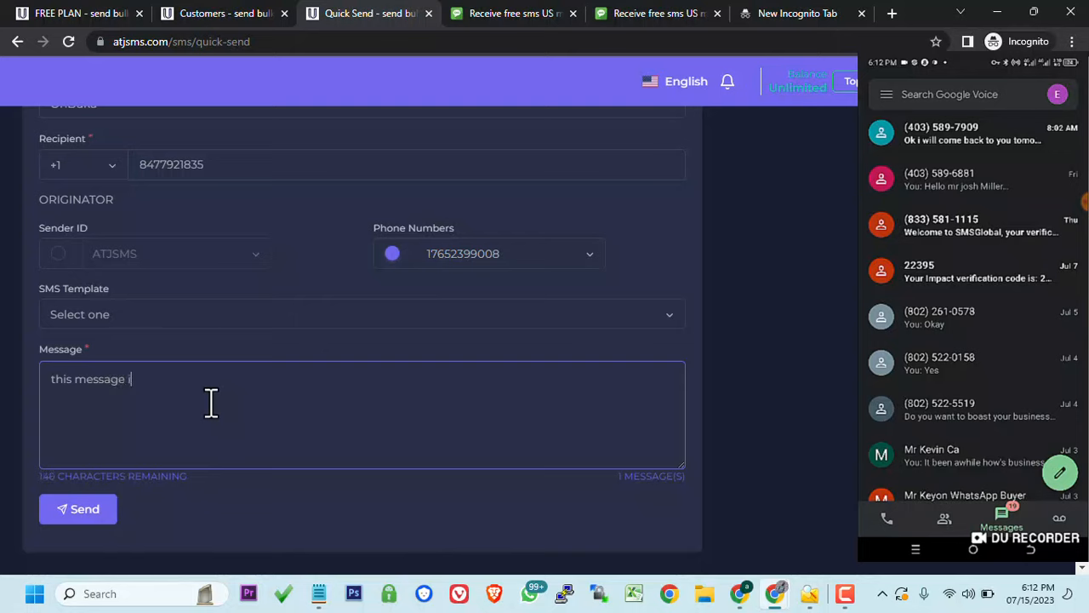
{"action": "type", "text": "s pra"}
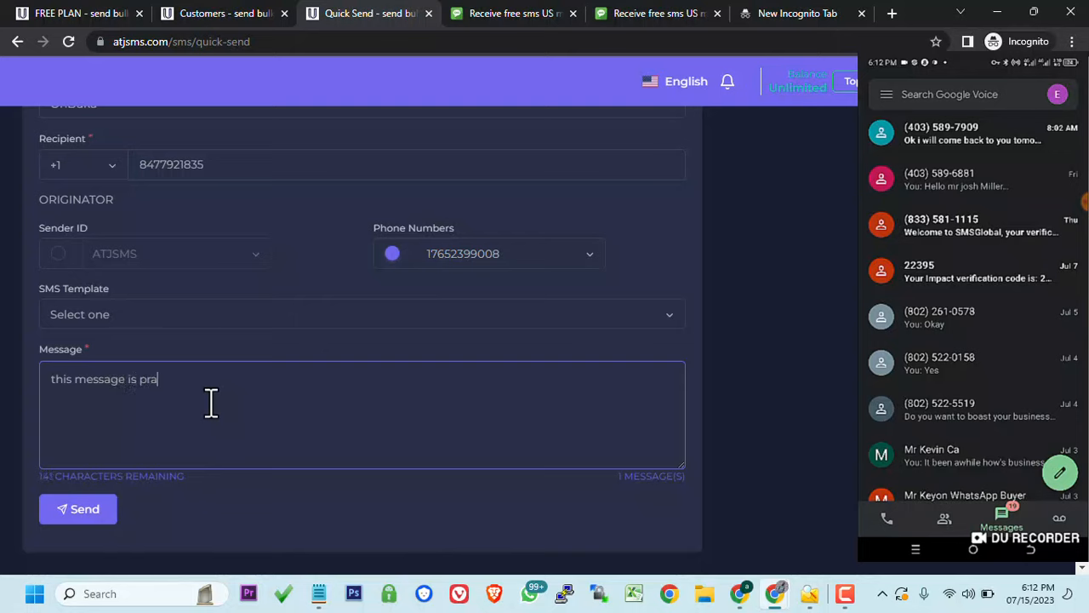
{"action": "type", "text": "tice "}
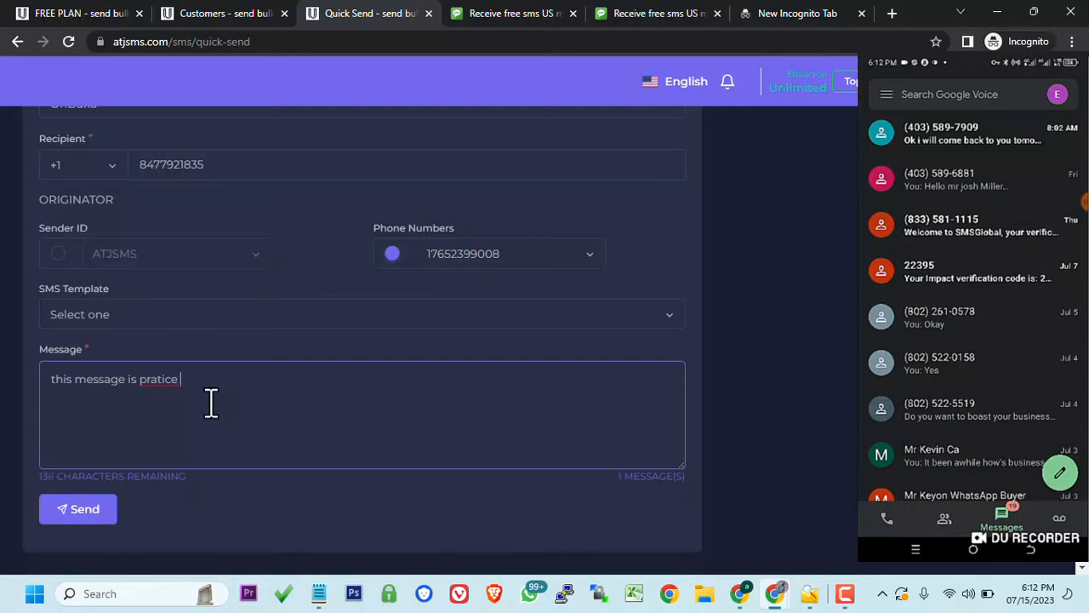
{"action": "type", "text": "only"}
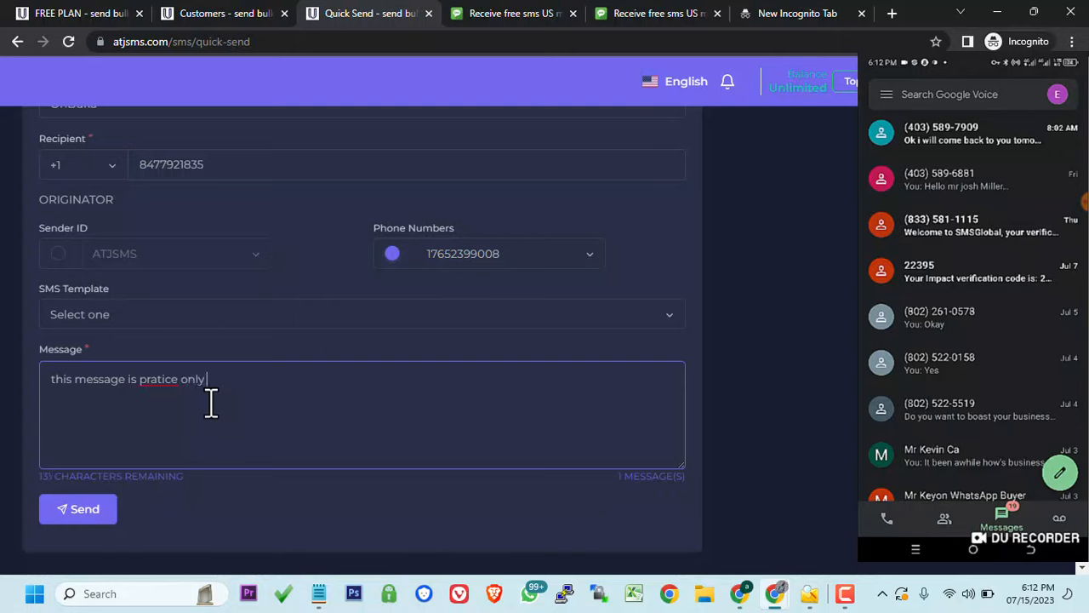
{"action": "type", "text": " demo t"}
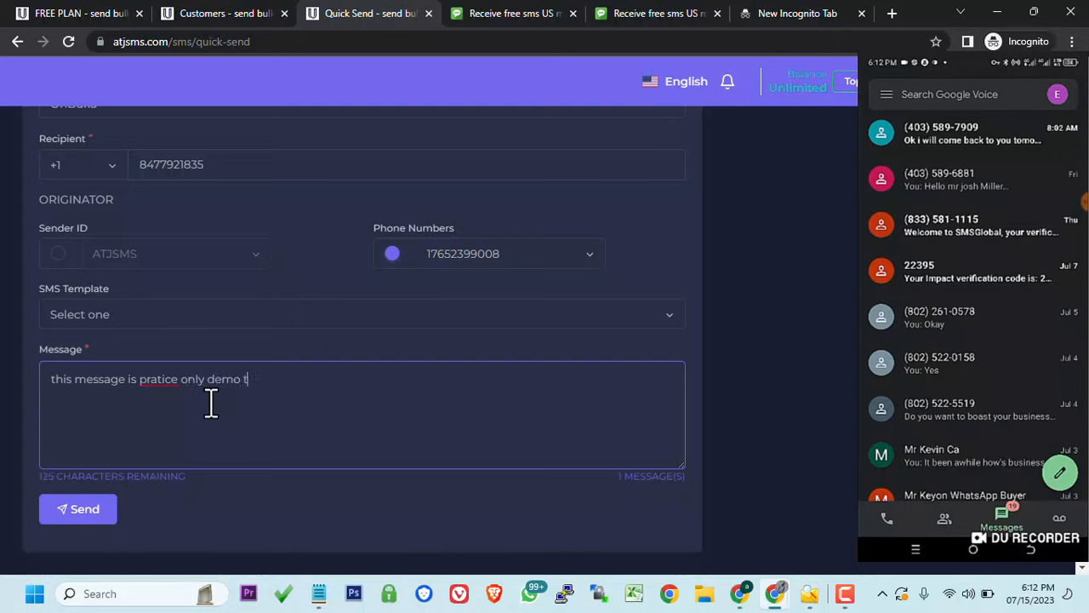
{"action": "type", "text": "est"}
{"action": "left_click", "coordinate": [289, 493]}
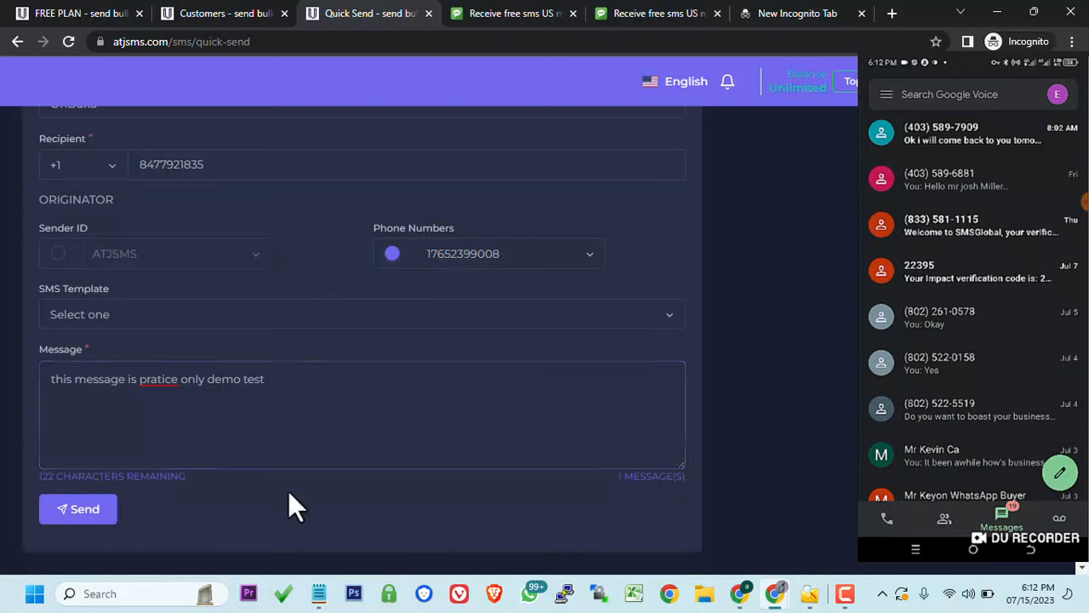
- Send the quick SMS, confirm its delivered status in Sent Messages, then open MMS Campaign Builder
{"action": "left_click", "coordinate": [63, 511]}
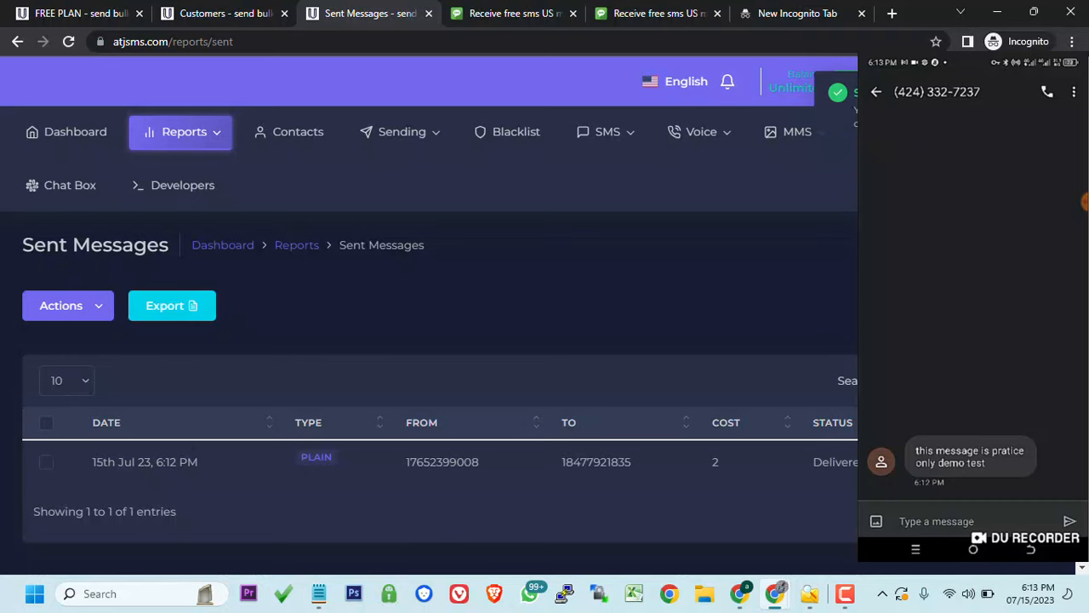
{"action": "left_click", "coordinate": [948, 463]}
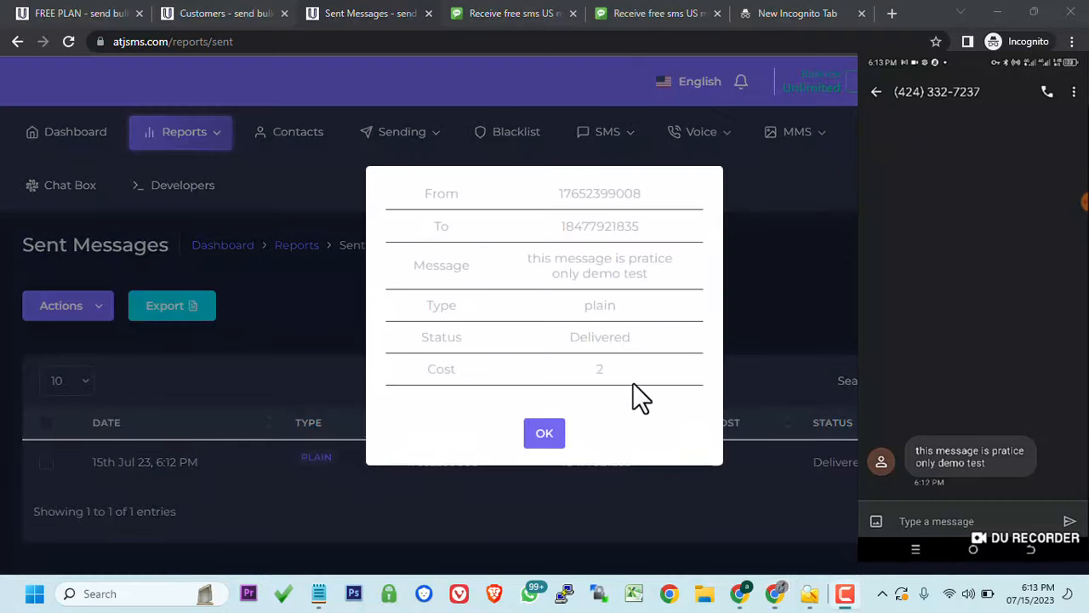
{"action": "left_click", "coordinate": [545, 433]}
{"action": "mouse_move", "coordinate": [797, 132]}
{"action": "left_click", "coordinate": [802, 181]}
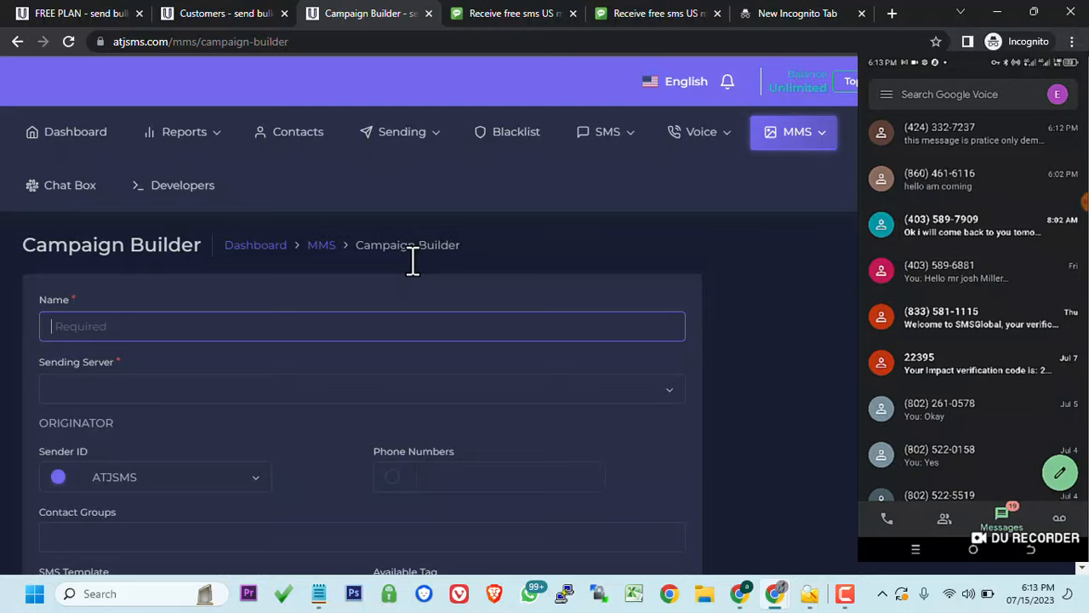
- Create a contact group named 'test' with Send welcome message set to No
{"action": "left_click", "coordinate": [278, 141]}
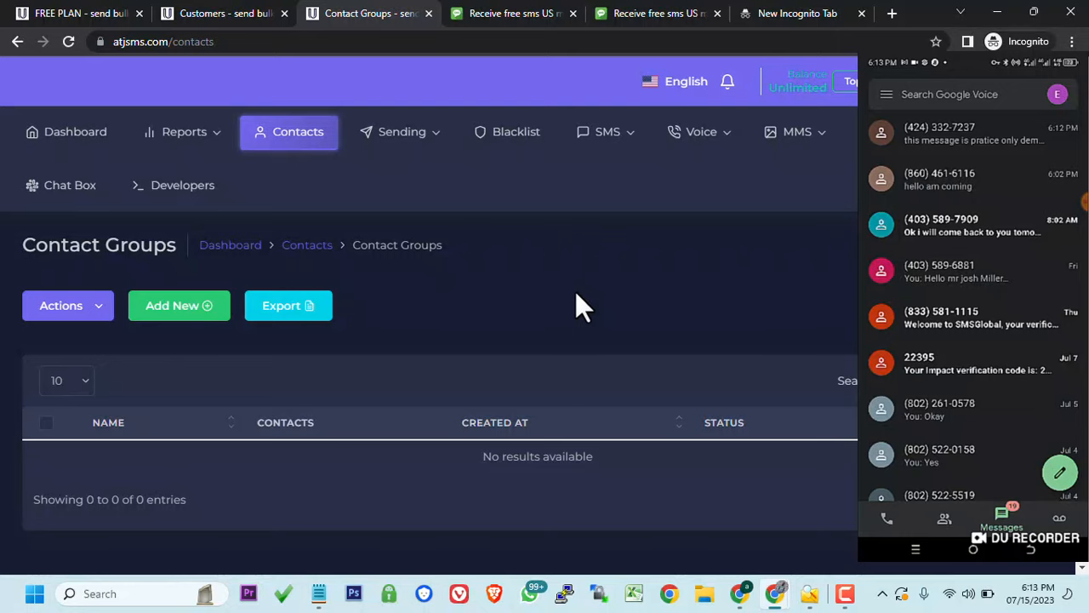
{"action": "left_click", "coordinate": [181, 308]}
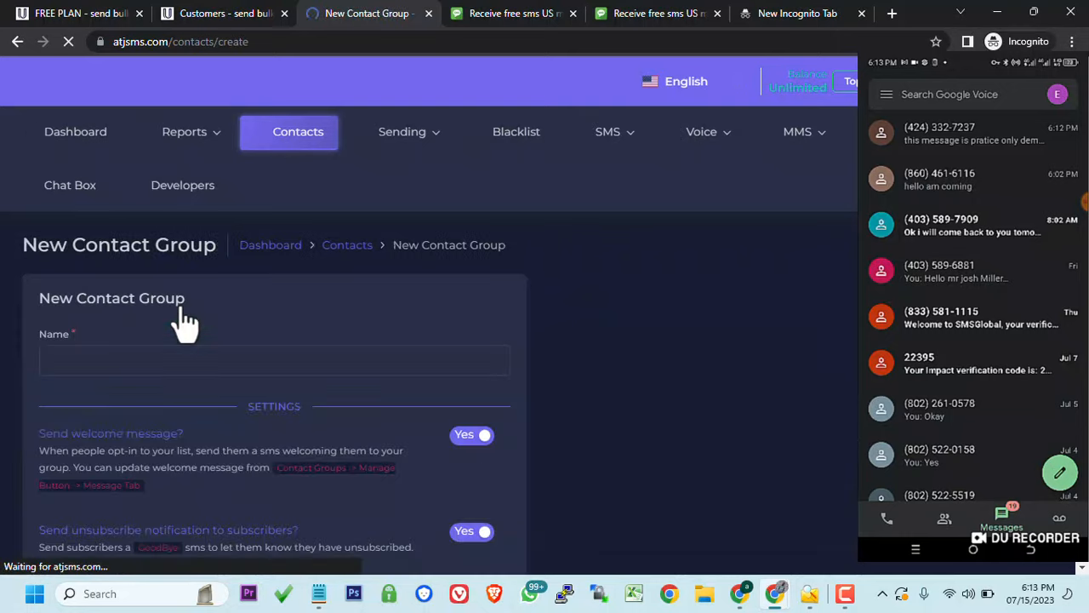
{"action": "left_click", "coordinate": [105, 362]}
{"action": "type", "text": "test"}
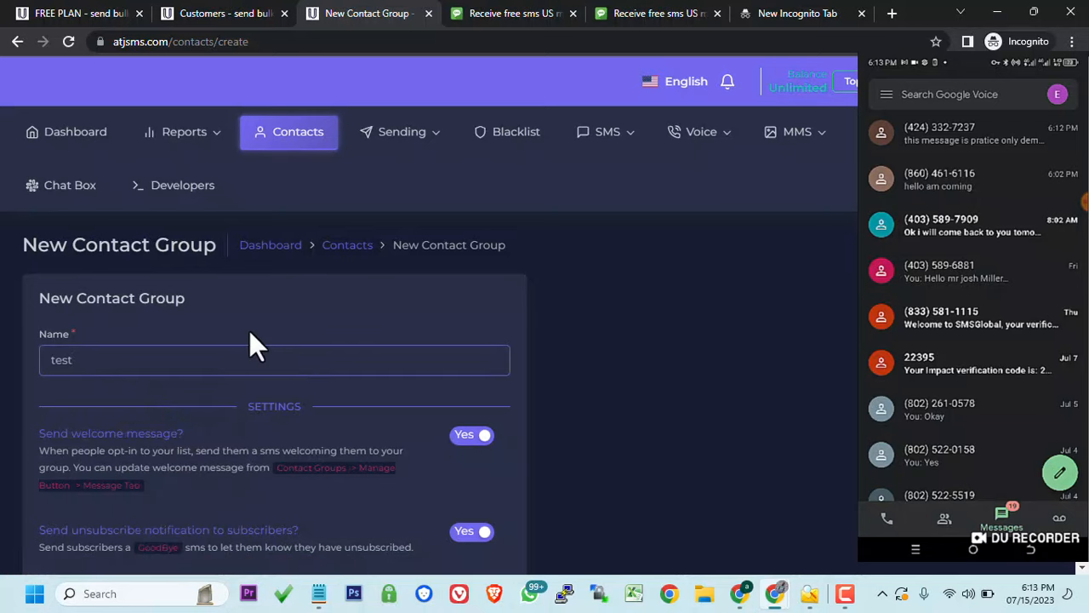
{"action": "scroll", "coordinate": [255, 347], "scroll_direction": "down", "scroll_amount": 2}
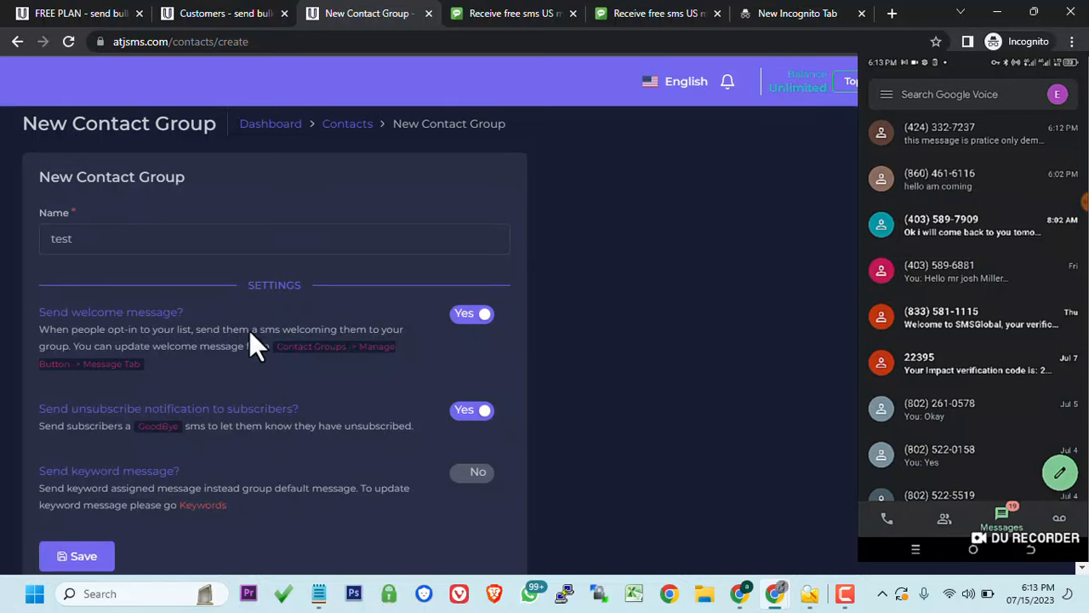
{"action": "scroll", "coordinate": [255, 347], "scroll_direction": "down", "scroll_amount": 2}
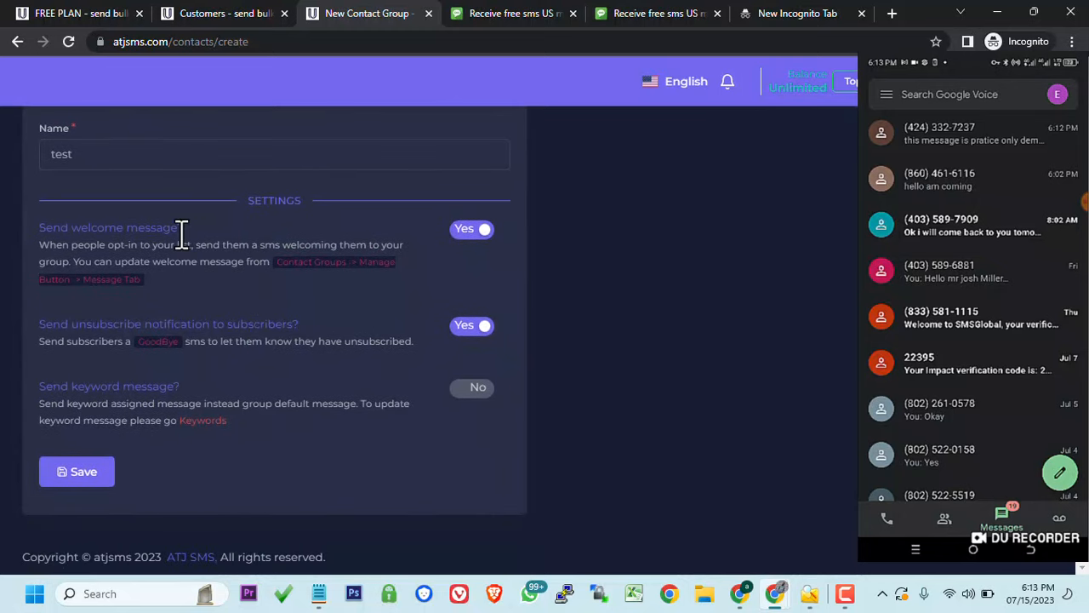
{"action": "left_click", "coordinate": [481, 232]}
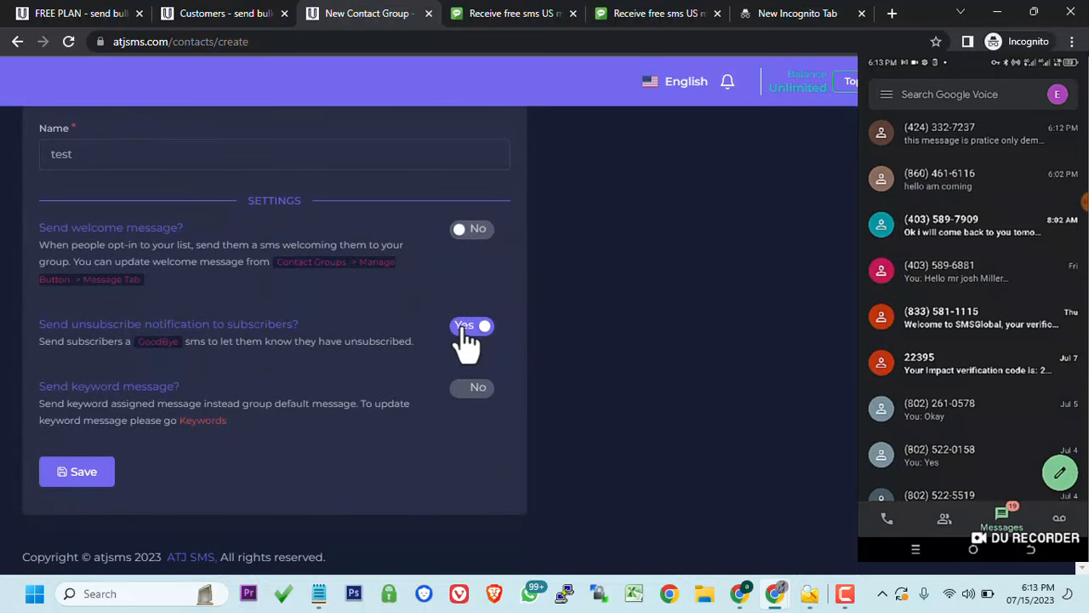
{"action": "left_click", "coordinate": [76, 471]}
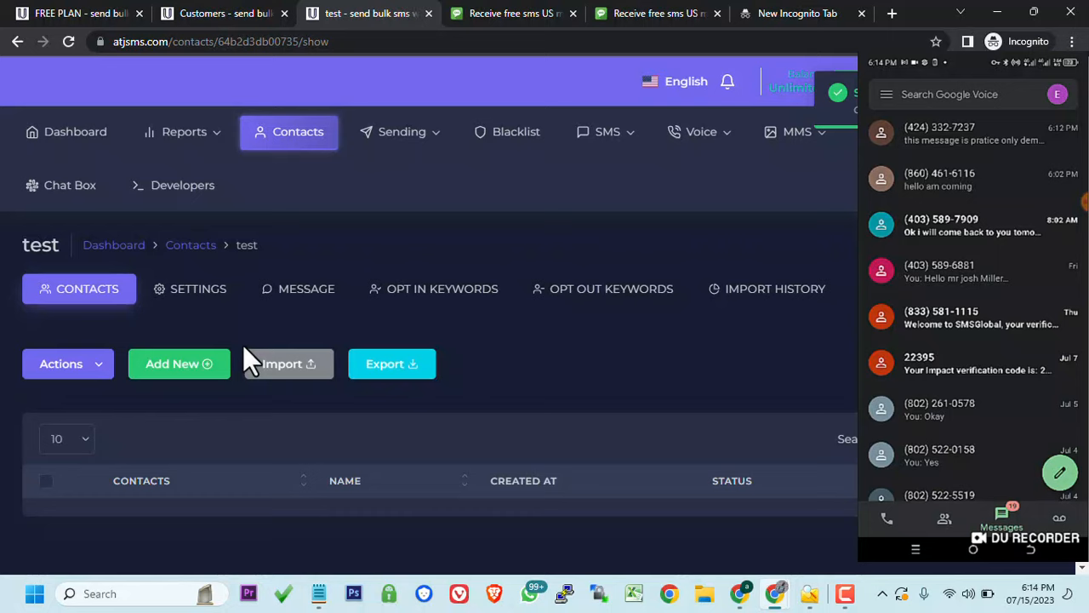
- Import the recipient's phone number into the test group as pasted text
{"action": "left_click", "coordinate": [302, 373]}
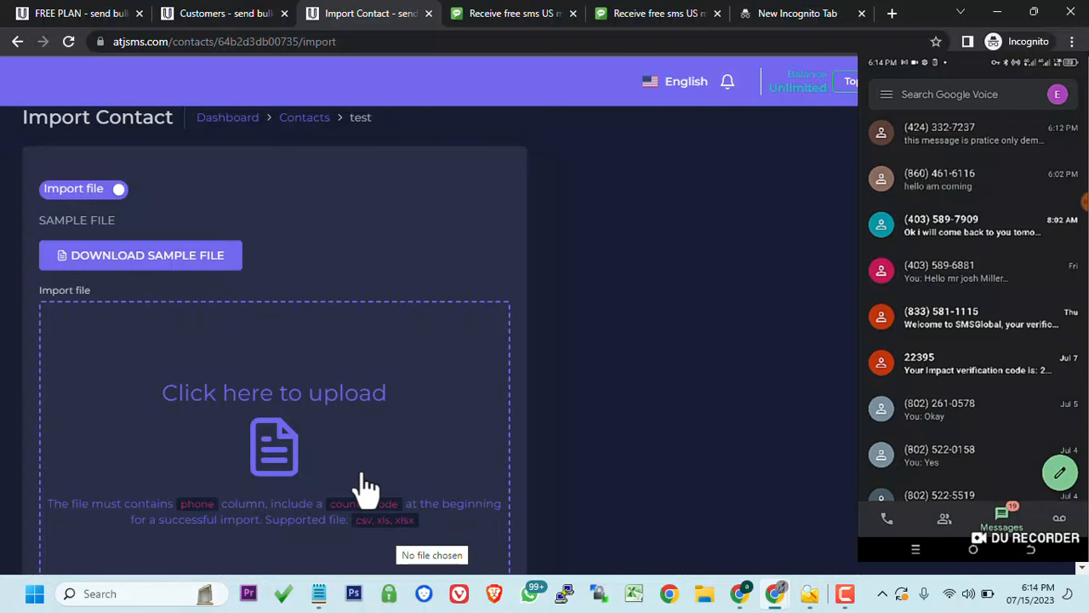
{"action": "left_click", "coordinate": [84, 188]}
{"action": "left_click", "coordinate": [126, 262]}
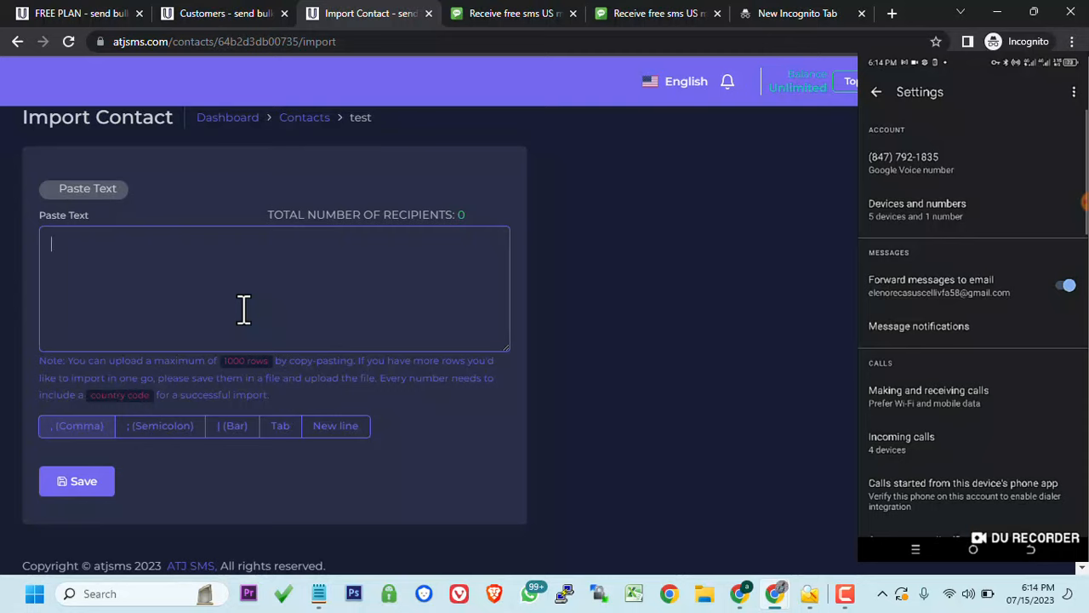
{"action": "type", "text": "8"}
{"action": "key", "text": "BackSpace"}
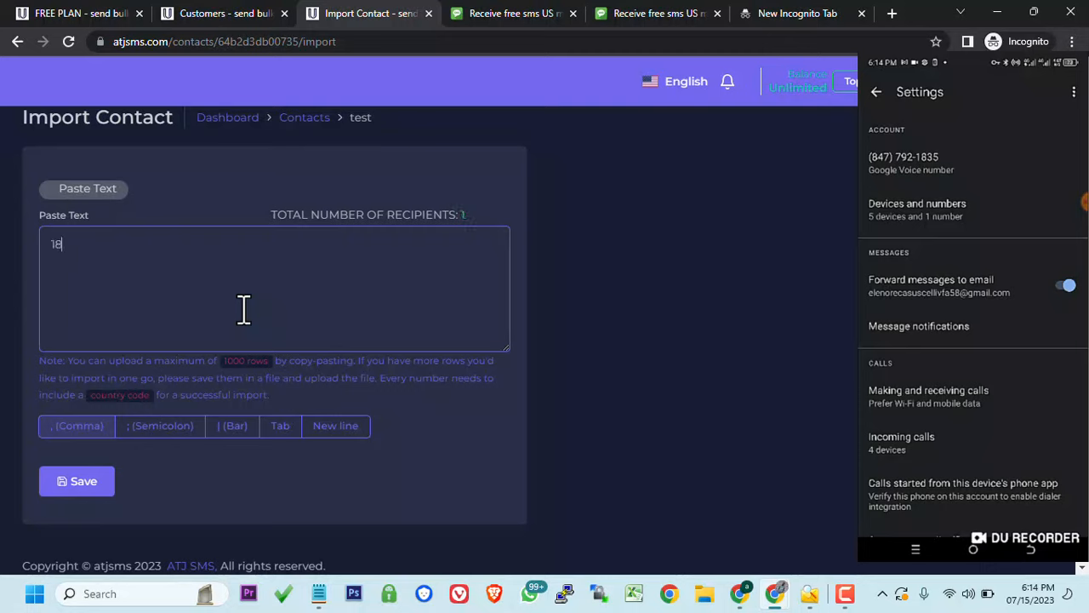
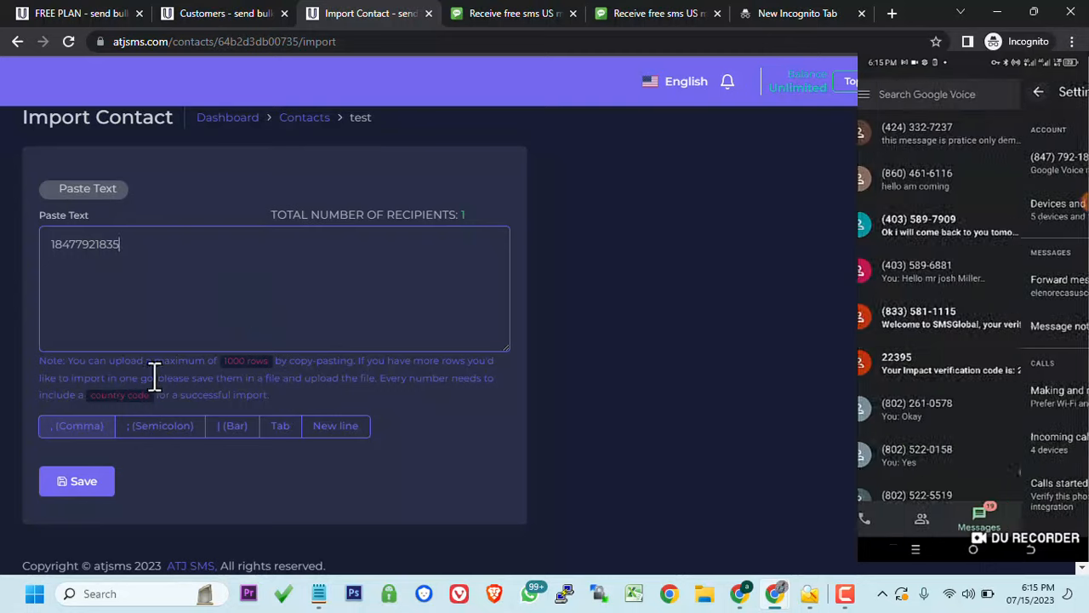
{"action": "left_click", "coordinate": [74, 483]}
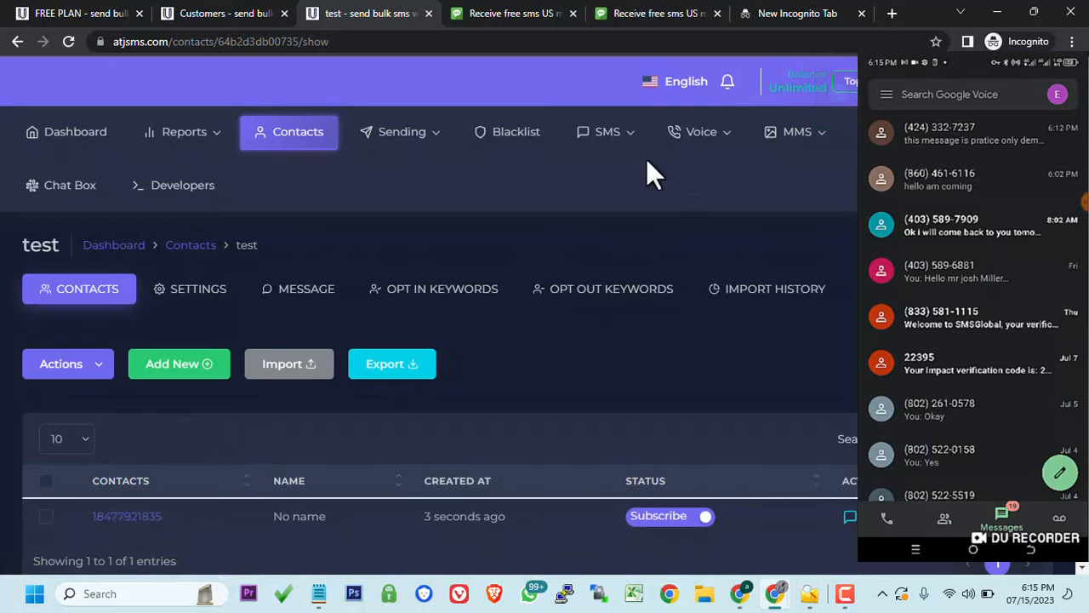
- Start a new SMS campaign named 'test' in the Campaign Builder
{"action": "mouse_move", "coordinate": [607, 142]}
{"action": "left_click", "coordinate": [613, 184]}
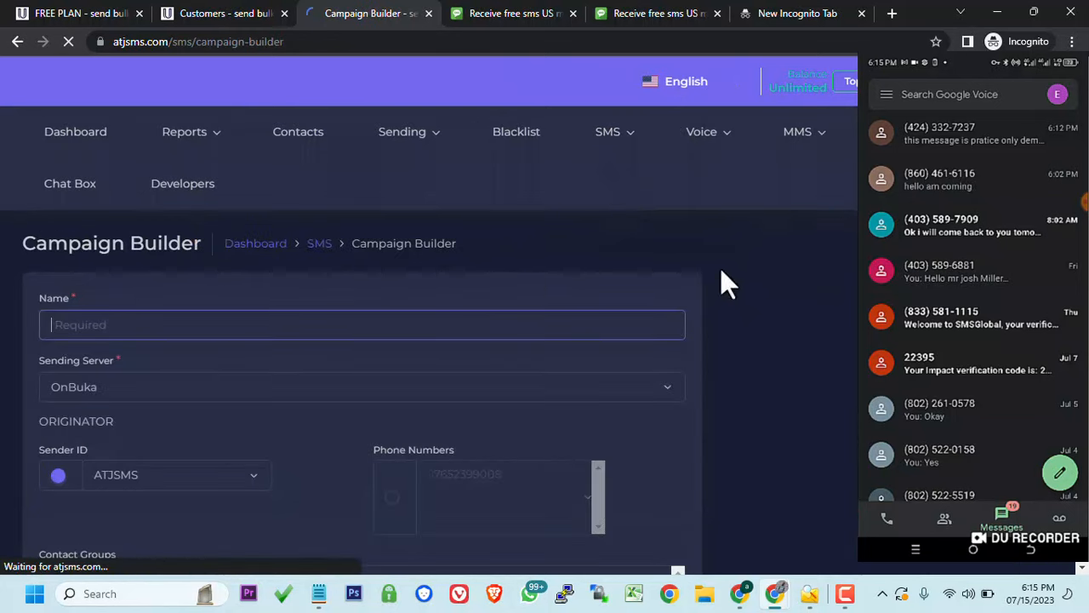
{"action": "type", "text": "de"}
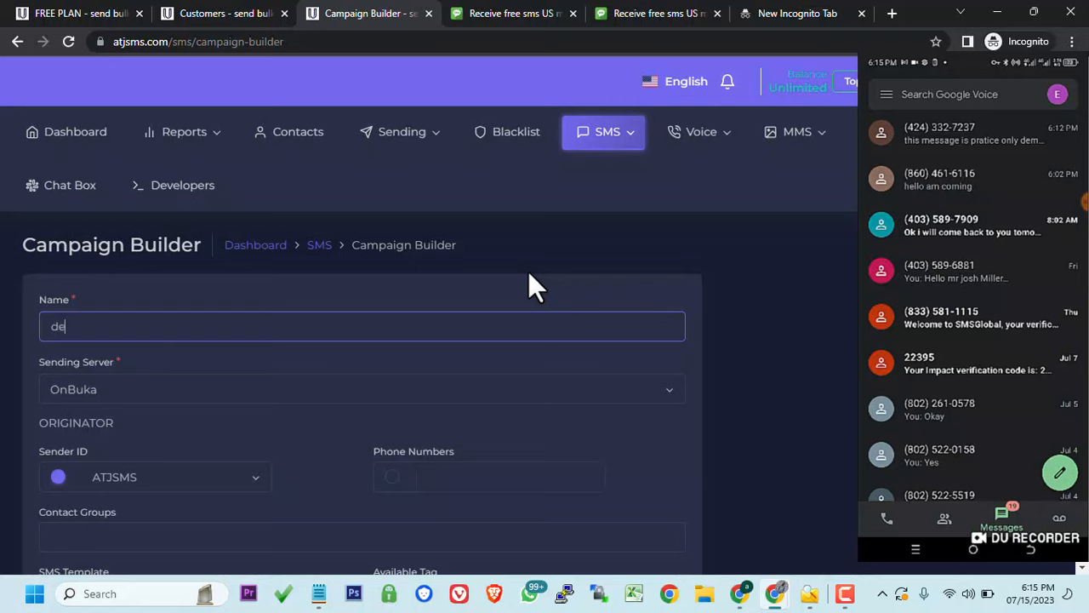
{"action": "type", "text": "mo"}
{"action": "key", "text": "BackSpace"}
{"action": "key", "text": "BackSpace"}
{"action": "key", "text": "BackSpace"}
{"action": "key", "text": "BackSpace"}
{"action": "type", "text": "test"}
{"action": "left_click", "coordinate": [454, 295]}
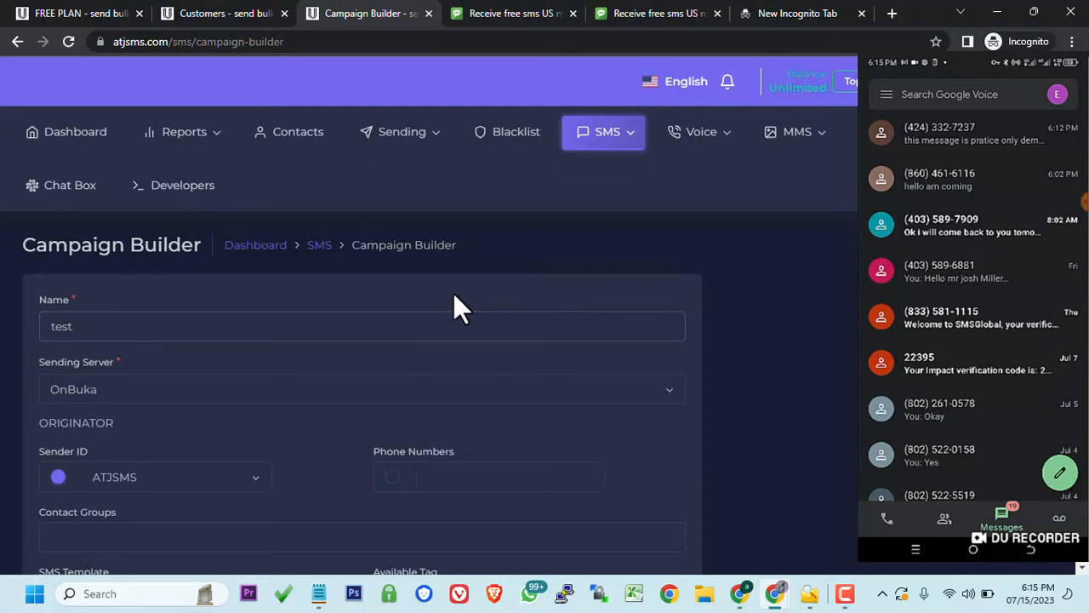
{"action": "scroll", "coordinate": [454, 296], "scroll_direction": "down", "scroll_amount": 3}
{"action": "scroll", "coordinate": [453, 295], "scroll_direction": "up", "scroll_amount": 1}
- Use Phone Numbers as originator and select the added number as sender
{"action": "left_click", "coordinate": [392, 286]}
{"action": "left_click", "coordinate": [460, 287]}
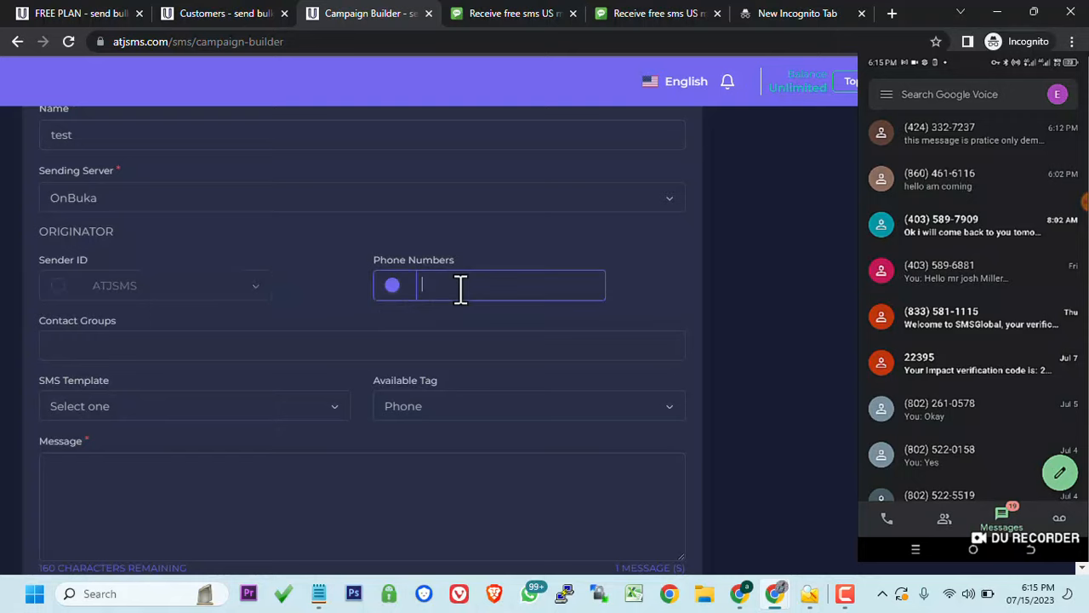
{"action": "key", "text": "ctrl+v"}
{"action": "left_click", "coordinate": [455, 316]}
{"action": "left_click", "coordinate": [413, 321]}
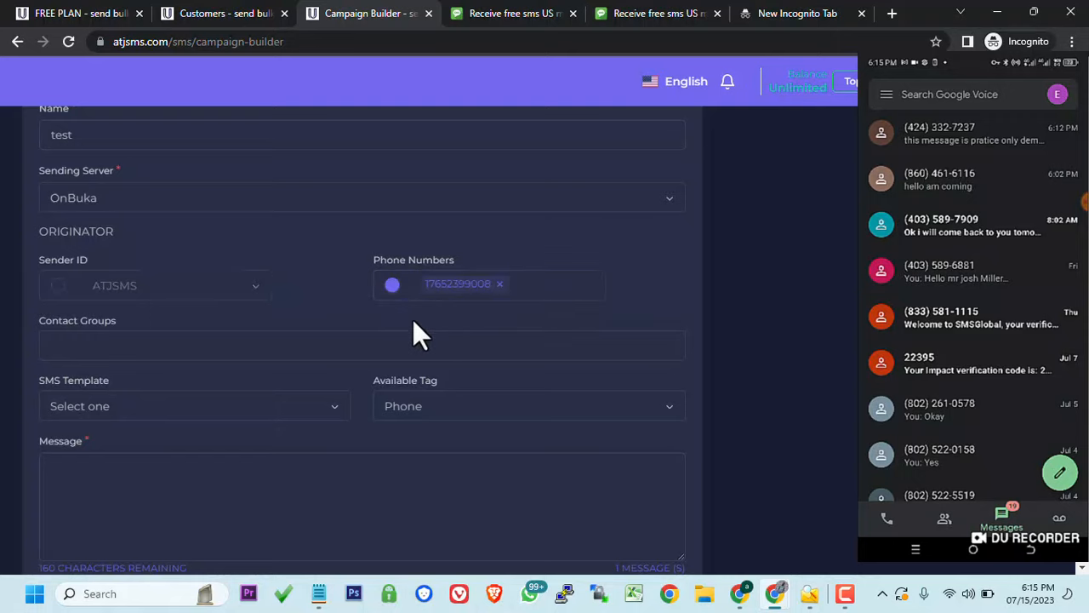
{"action": "scroll", "coordinate": [414, 322], "scroll_direction": "down", "scroll_amount": 3}
{"action": "scroll", "coordinate": [414, 321], "scroll_direction": "up", "scroll_amount": 1}
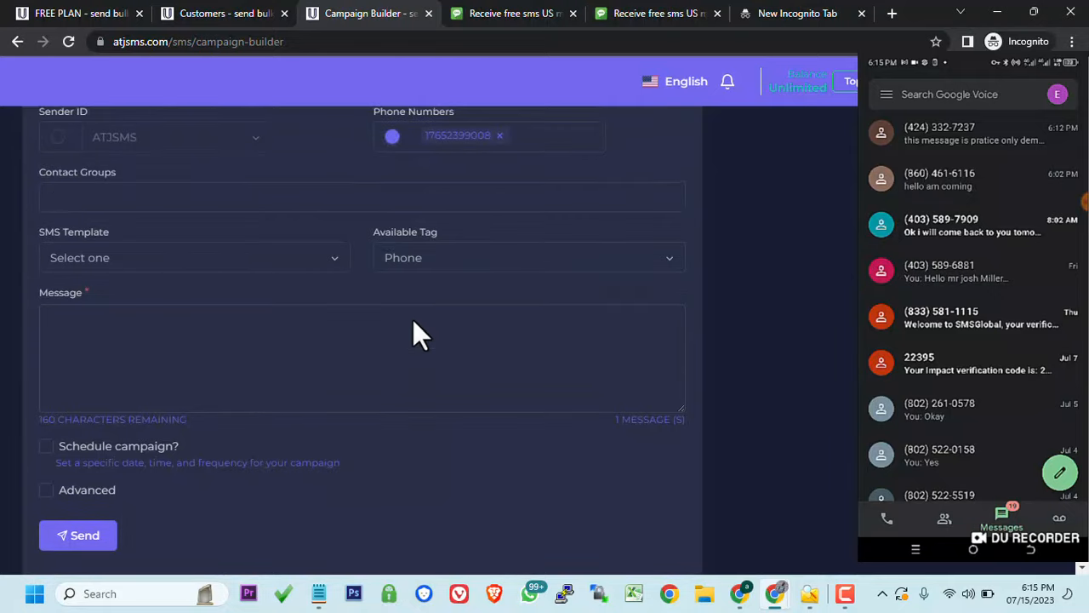
- Choose the 'test' contact group as the campaign recipients
{"action": "left_click", "coordinate": [282, 193]}
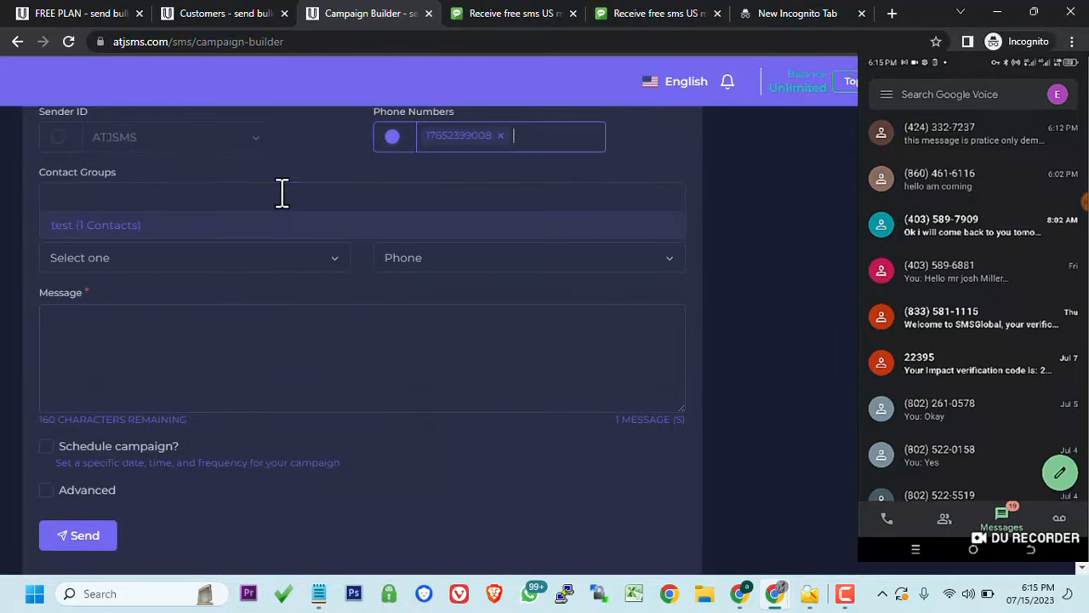
{"action": "left_click", "coordinate": [230, 232]}
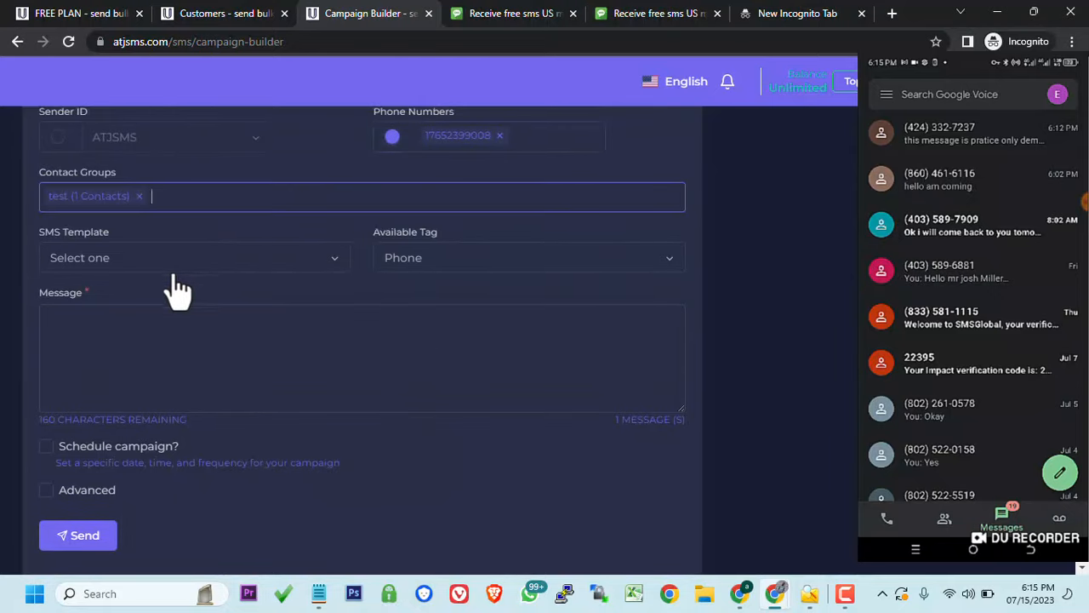
{"action": "left_click", "coordinate": [138, 360]}
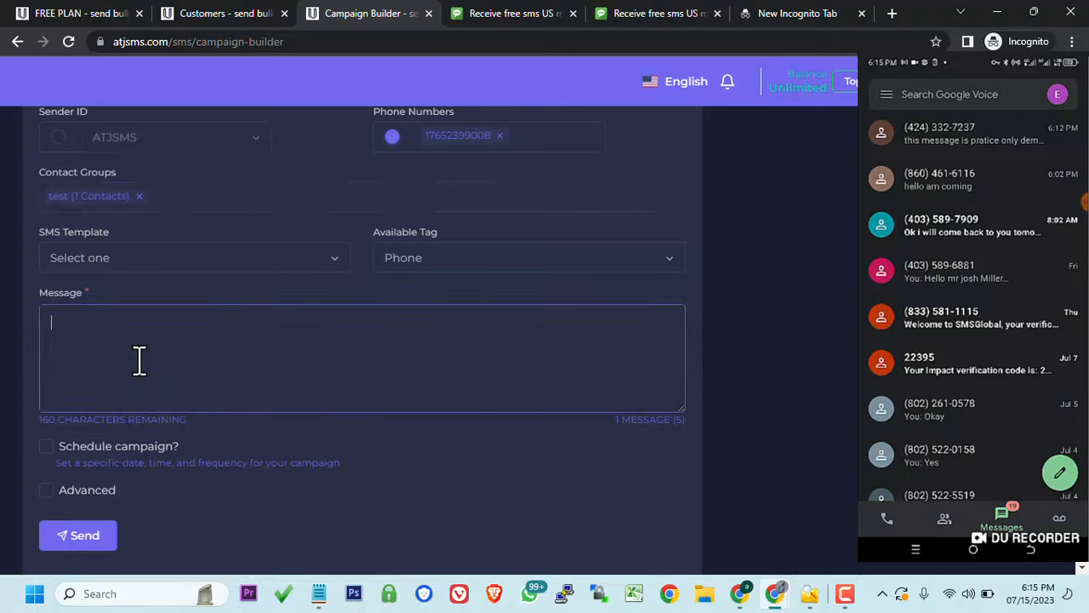
- Enter the message 'this bulks sms for testing purpose' and leave the campaign unscheduled
{"action": "type", "text": "this bul"}
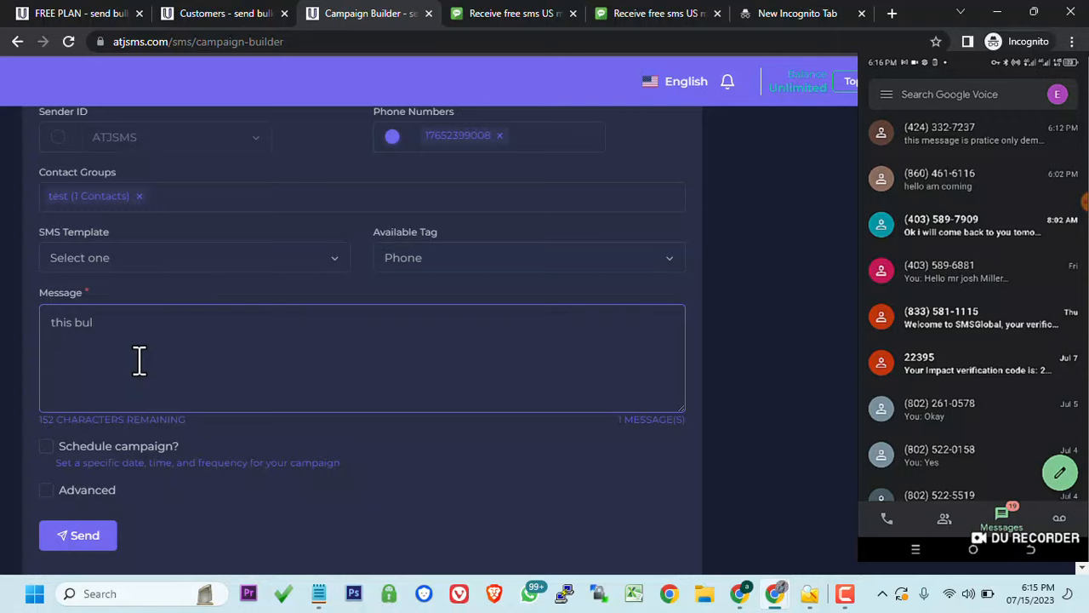
{"action": "type", "text": "ks sms fo"}
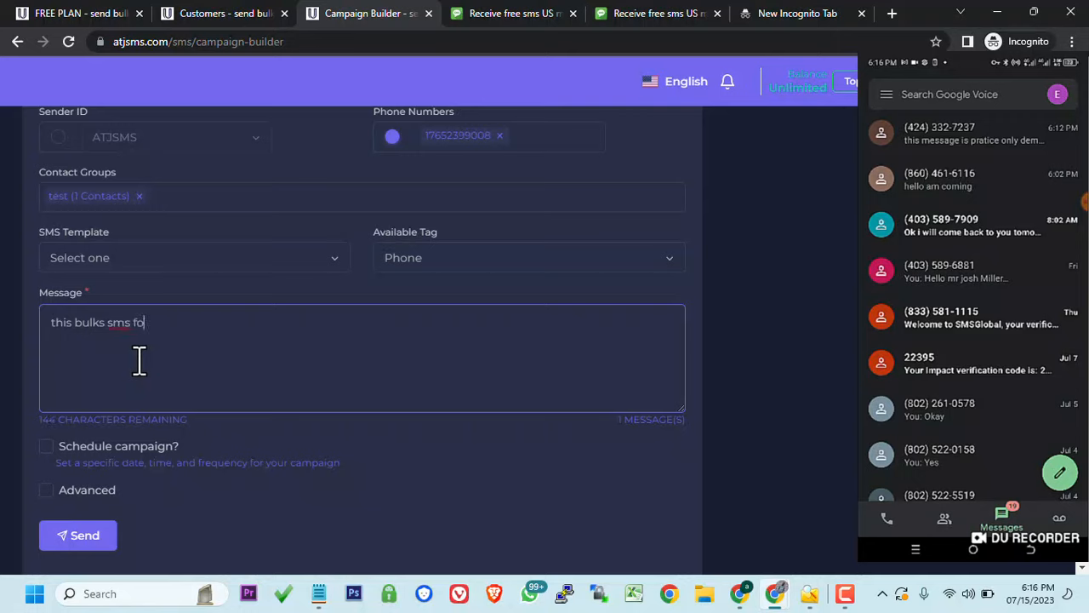
{"action": "type", "text": "r testing purpose"}
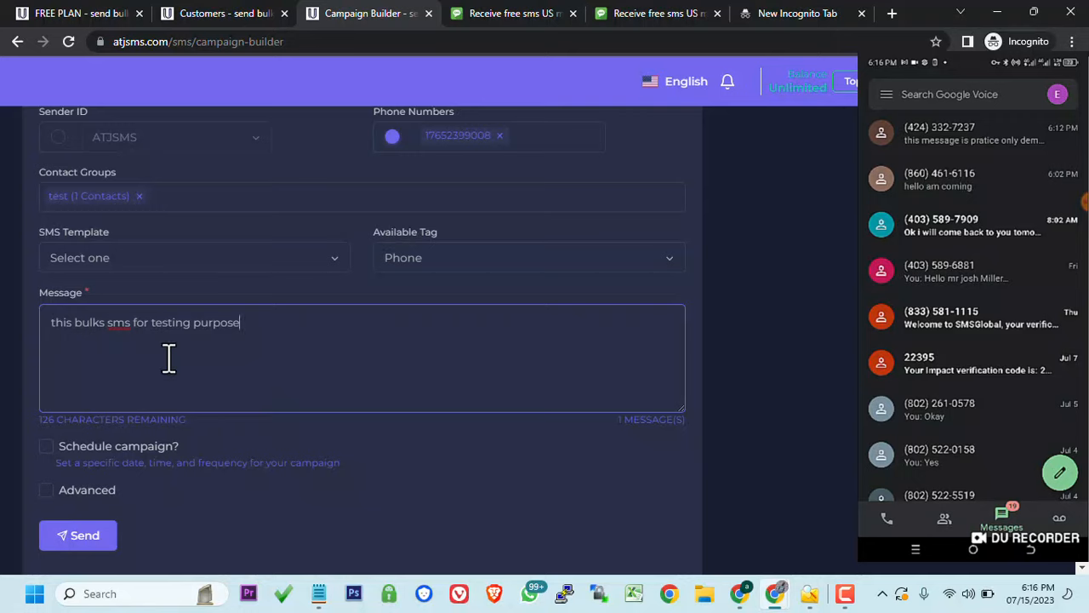
{"action": "left_click", "coordinate": [47, 448]}
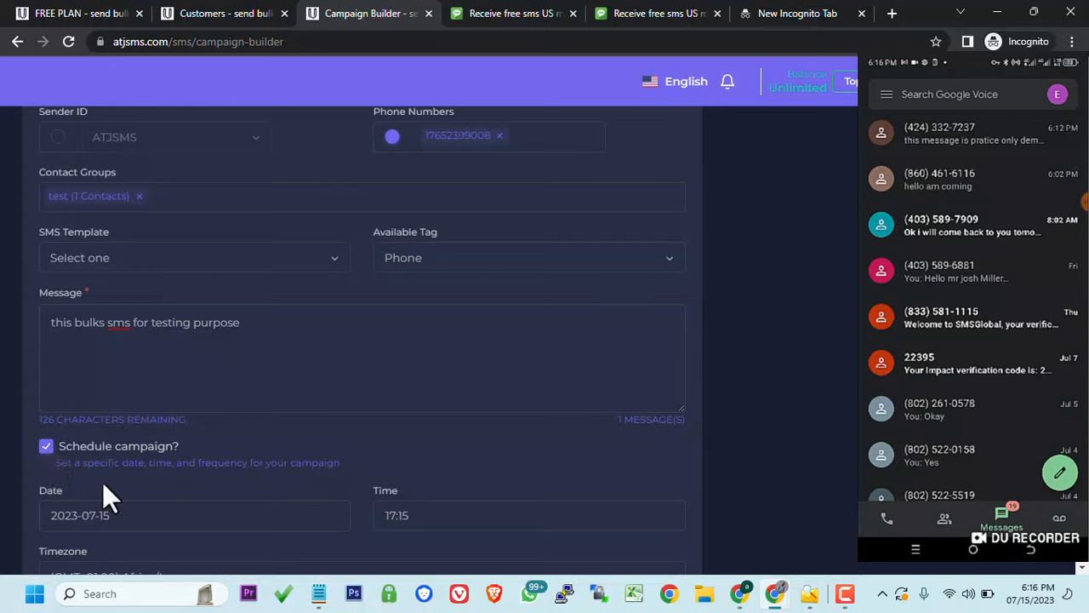
{"action": "scroll", "coordinate": [103, 487], "scroll_direction": "down", "scroll_amount": 3}
{"action": "left_click", "coordinate": [47, 234]}
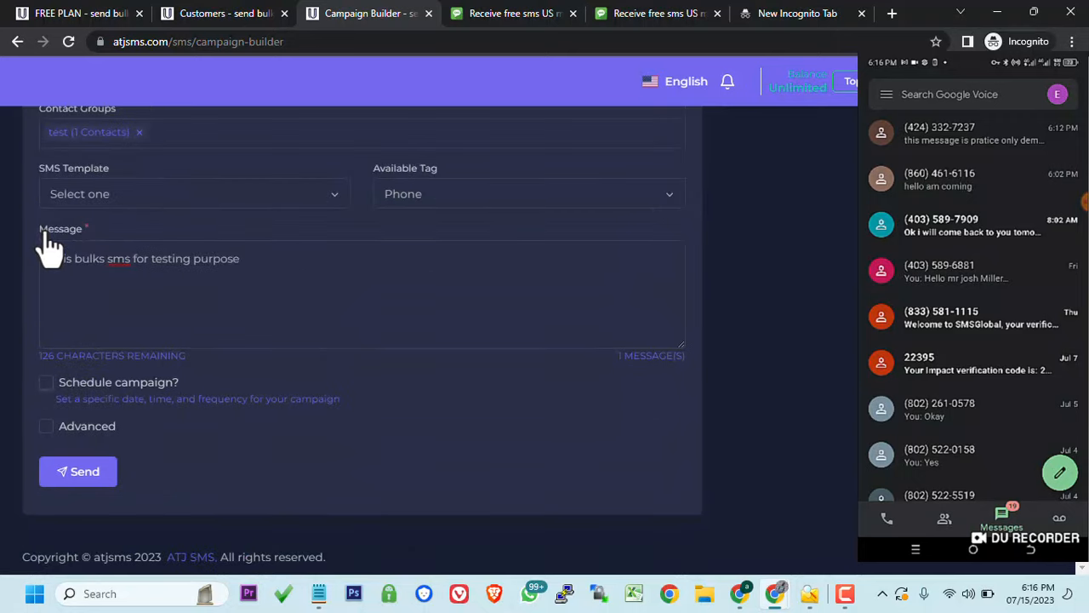
- Send the 'test' campaign and refresh the Campaigns report showing it queued
{"action": "left_click", "coordinate": [76, 477]}
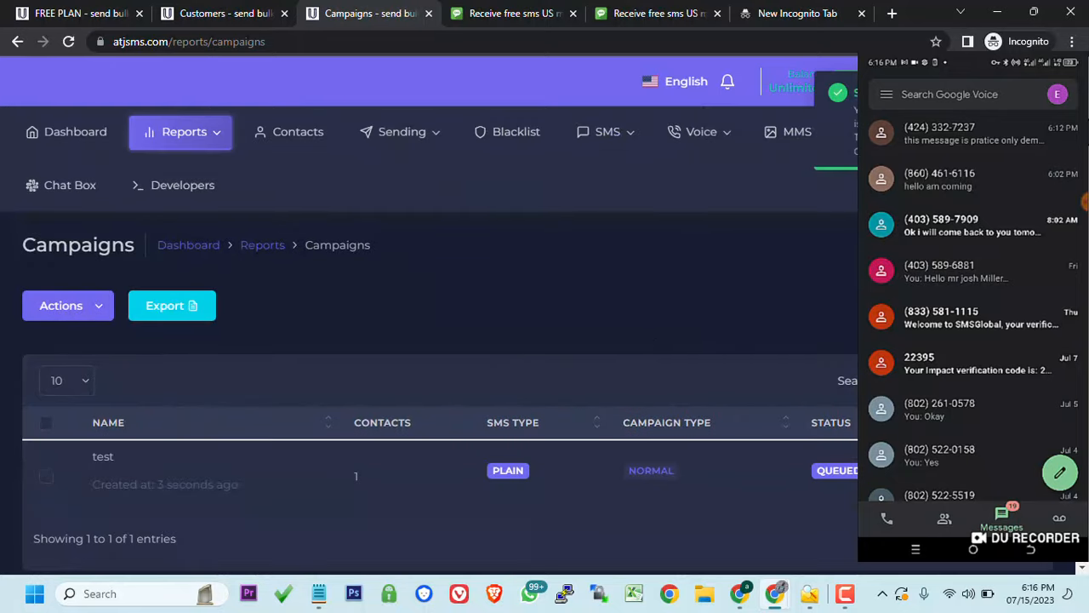
{"action": "scroll", "coordinate": [847, 322], "scroll_direction": "down", "scroll_amount": 1}
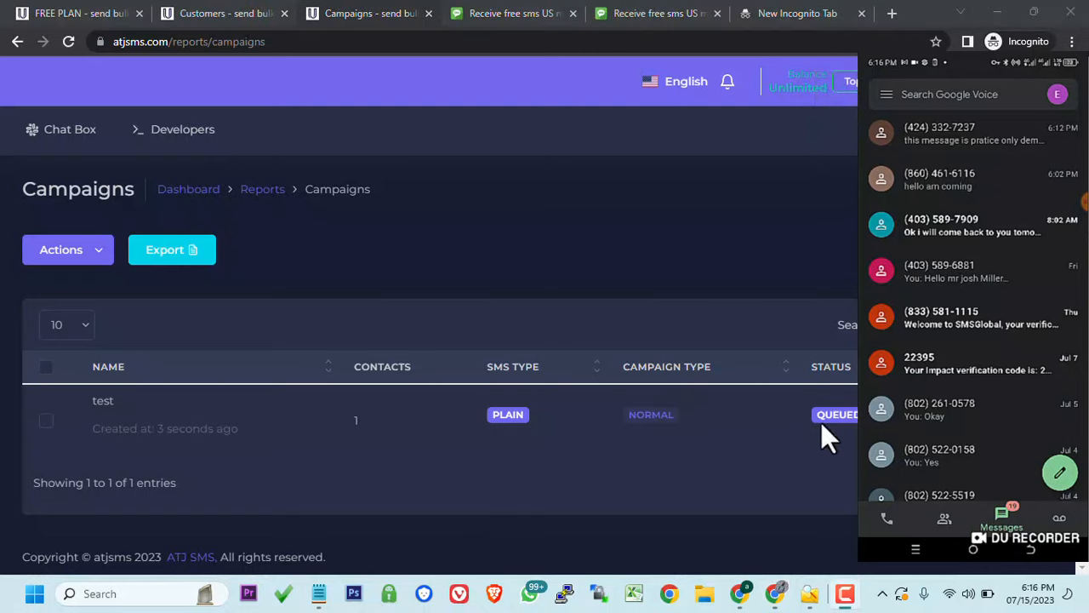
{"action": "left_click", "coordinate": [68, 41]}
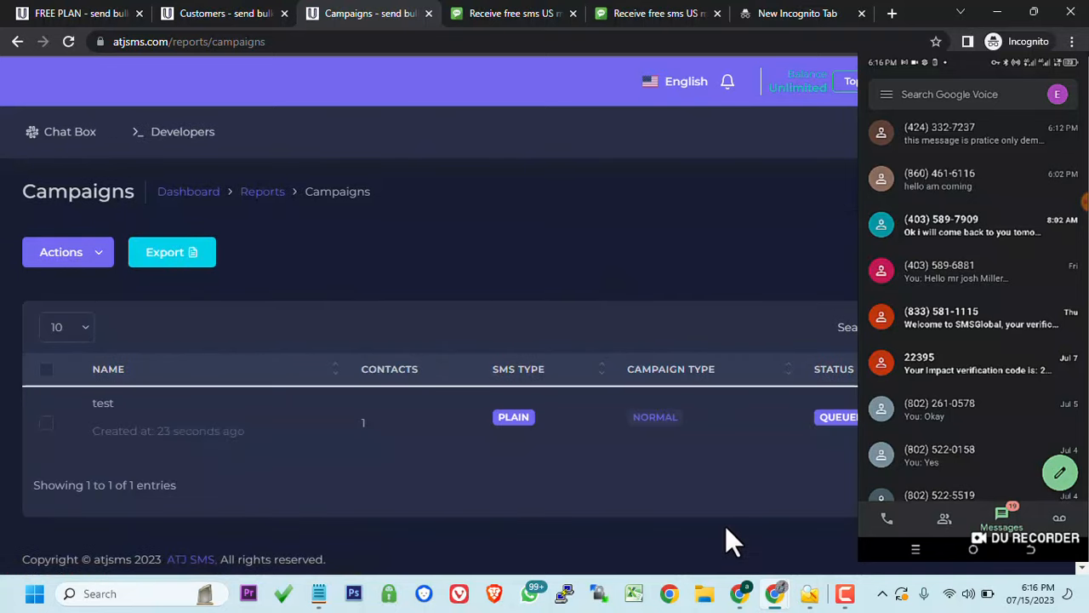
- Reload Campaigns, confirm 3 delivered messages in the SMS History, then return to the Dashboard
{"action": "right_click", "coordinate": [665, 286]}
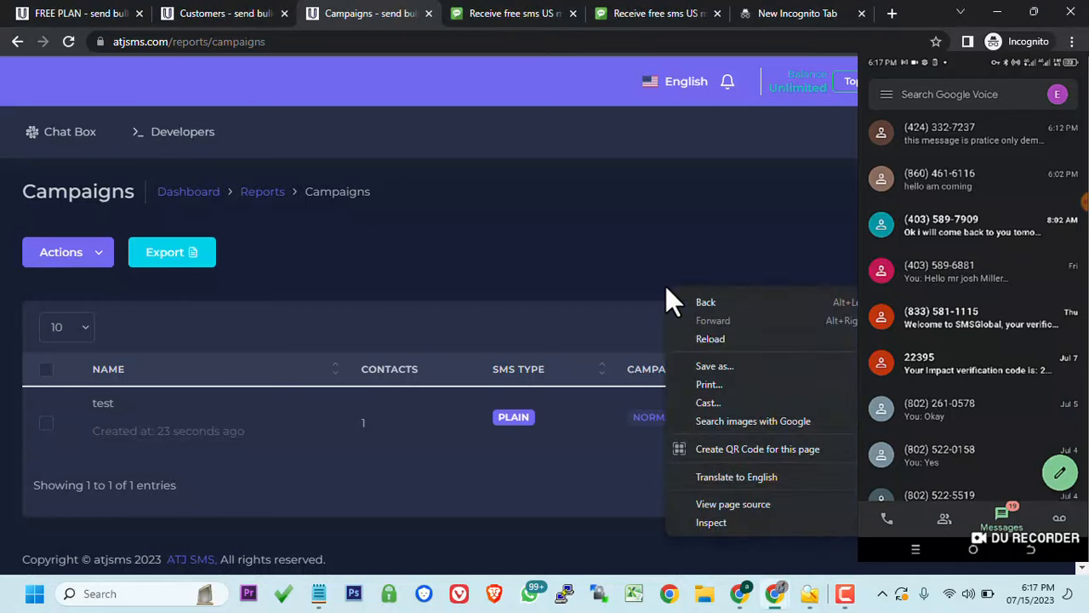
{"action": "left_click", "coordinate": [720, 340]}
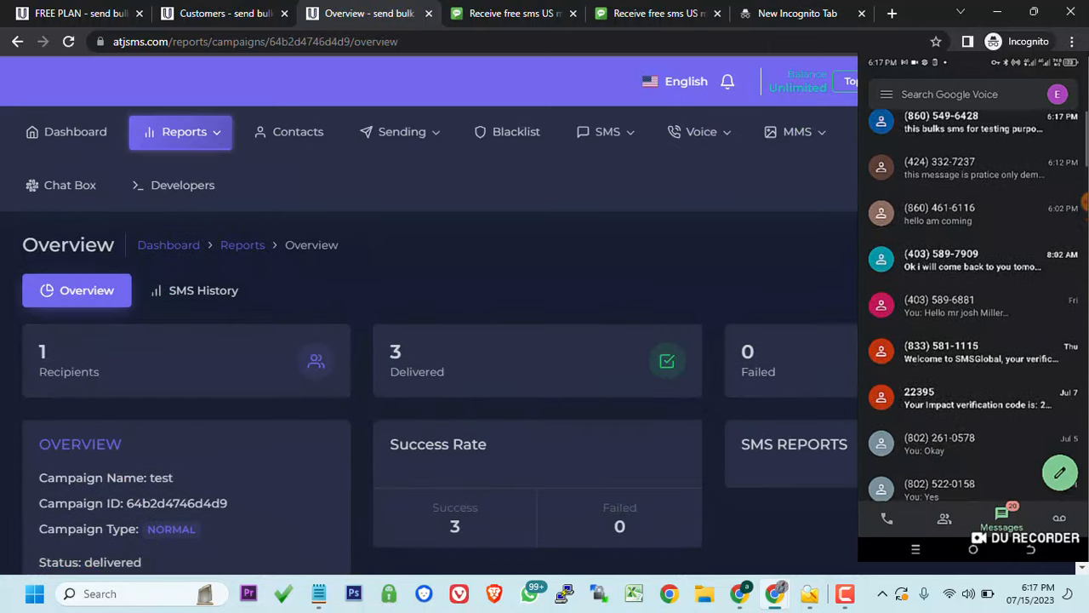
{"action": "scroll", "coordinate": [739, 308], "scroll_direction": "down", "scroll_amount": 1}
{"action": "scroll", "coordinate": [740, 308], "scroll_direction": "down", "scroll_amount": 1}
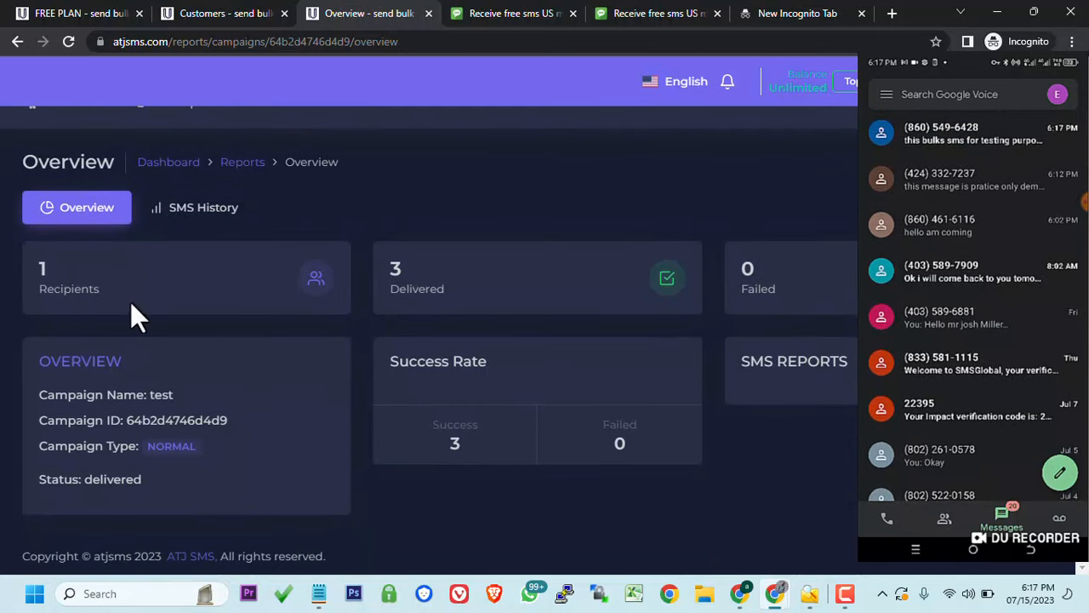
{"action": "left_click", "coordinate": [183, 220]}
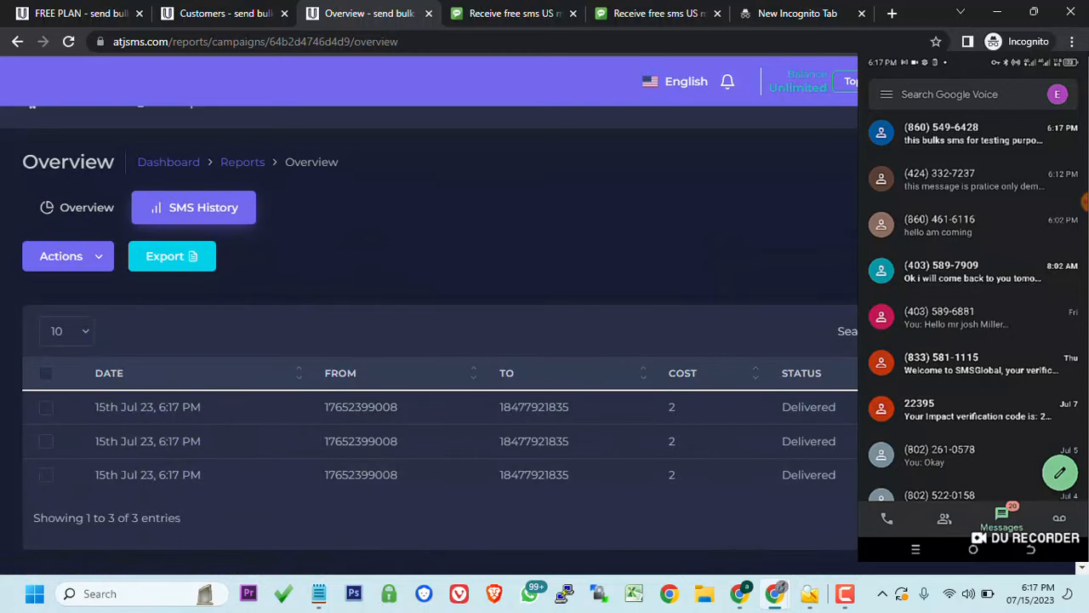
{"action": "scroll", "coordinate": [754, 205], "scroll_direction": "up", "scroll_amount": 1}
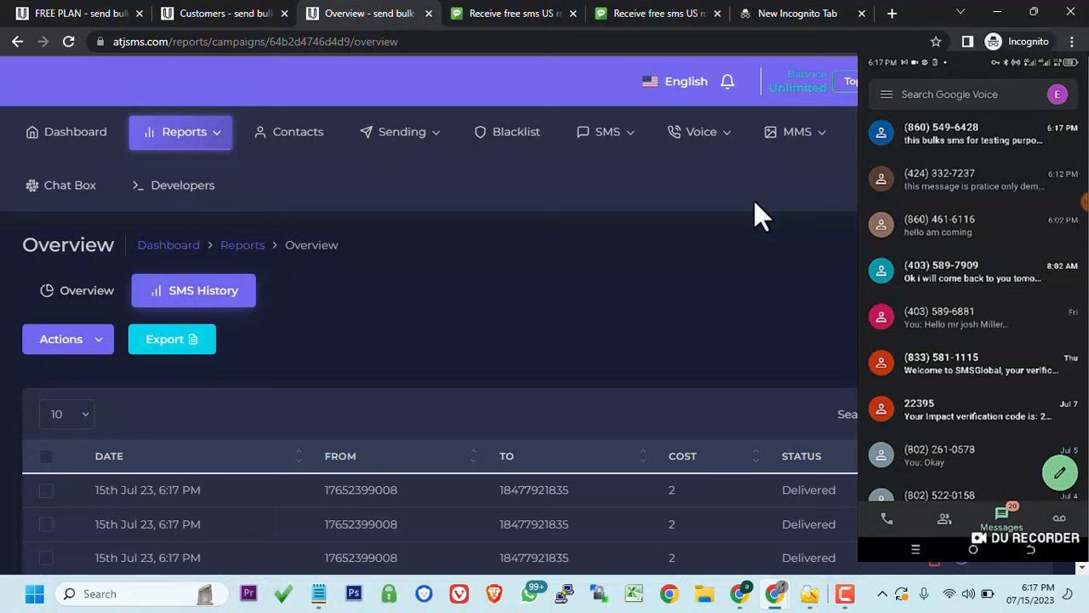
{"action": "left_click", "coordinate": [68, 142]}
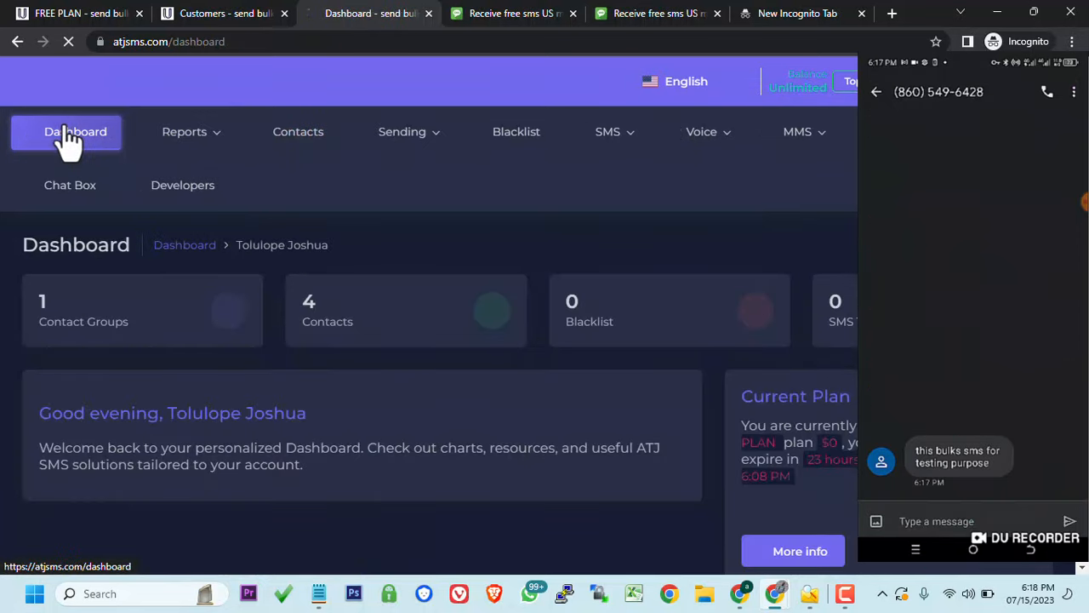